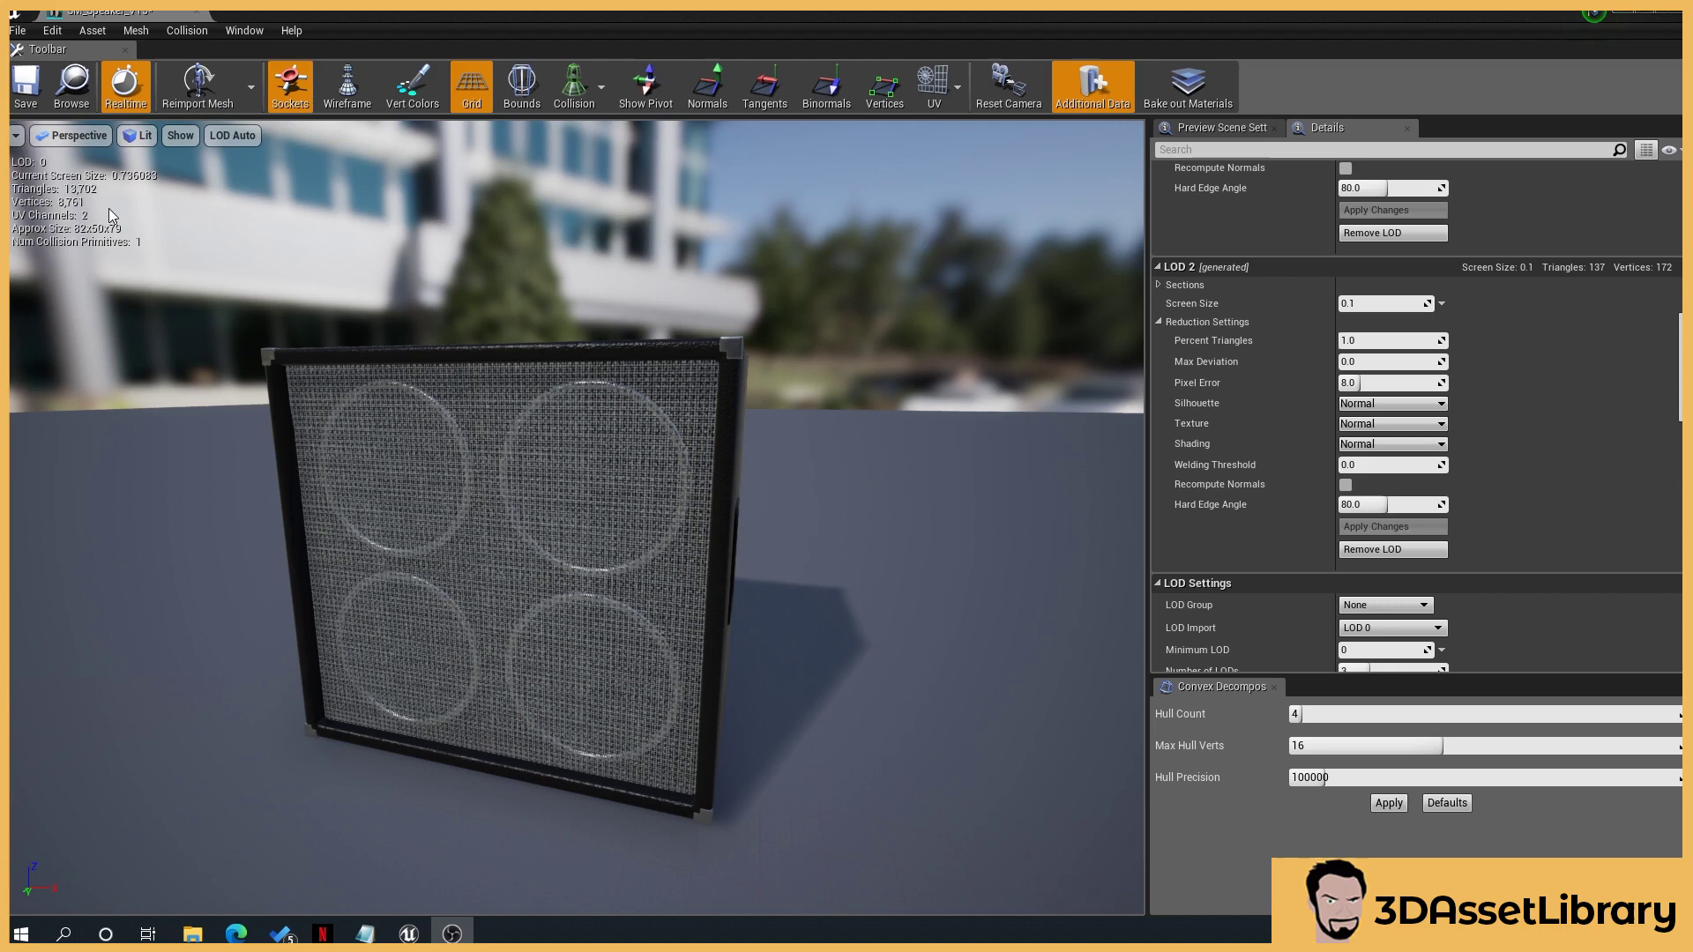
# Step: Examine how the finished speaker mesh switches between its LODs as the viewing distance grows
pyautogui.scroll(-5, 562, 544)
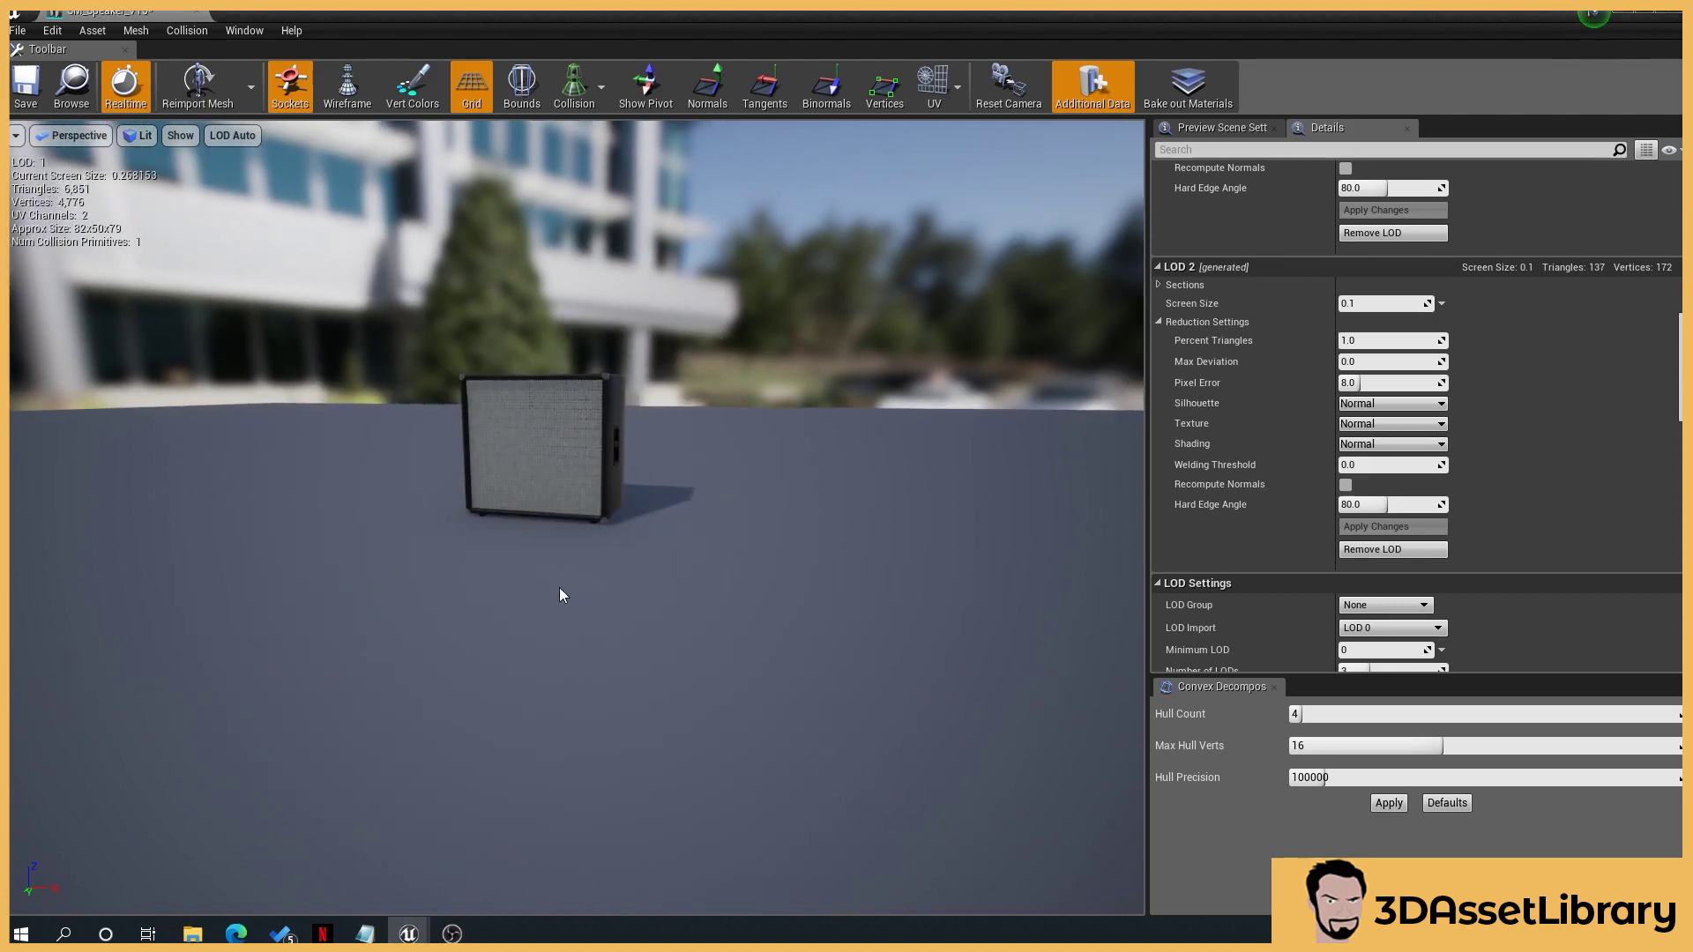
pyautogui.scroll(-5, 80, 183)
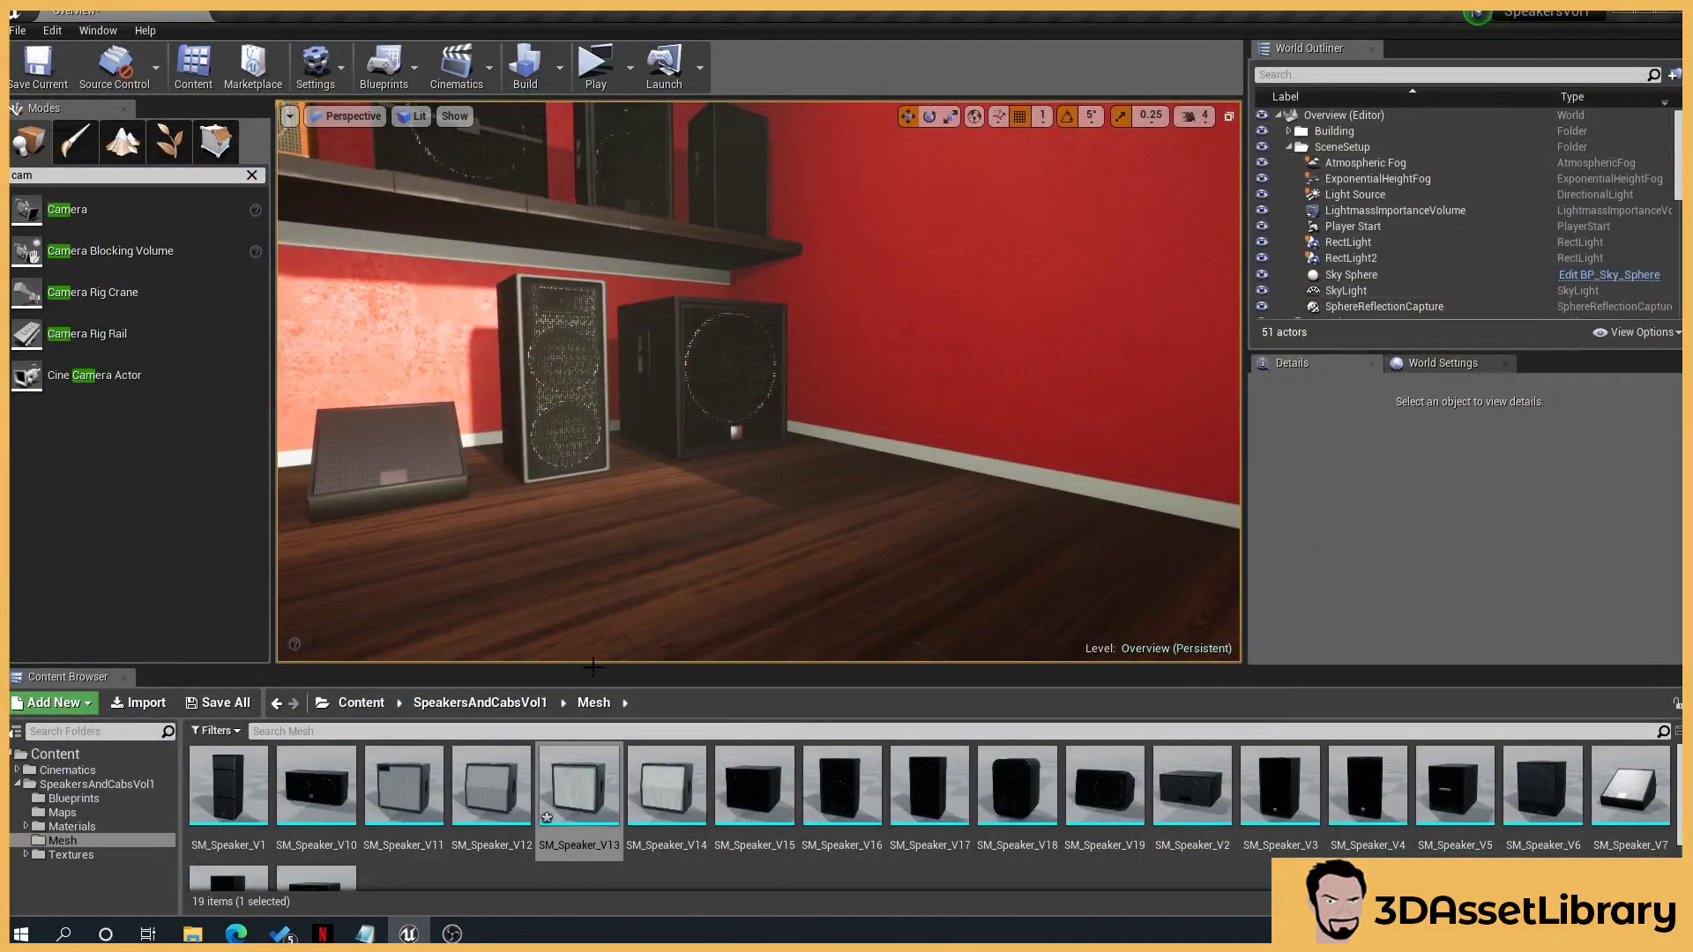
# Step: Open the SM_Speaker_V14 mesh for editing and show the front of the cabinet
pyautogui.click(429, 881)
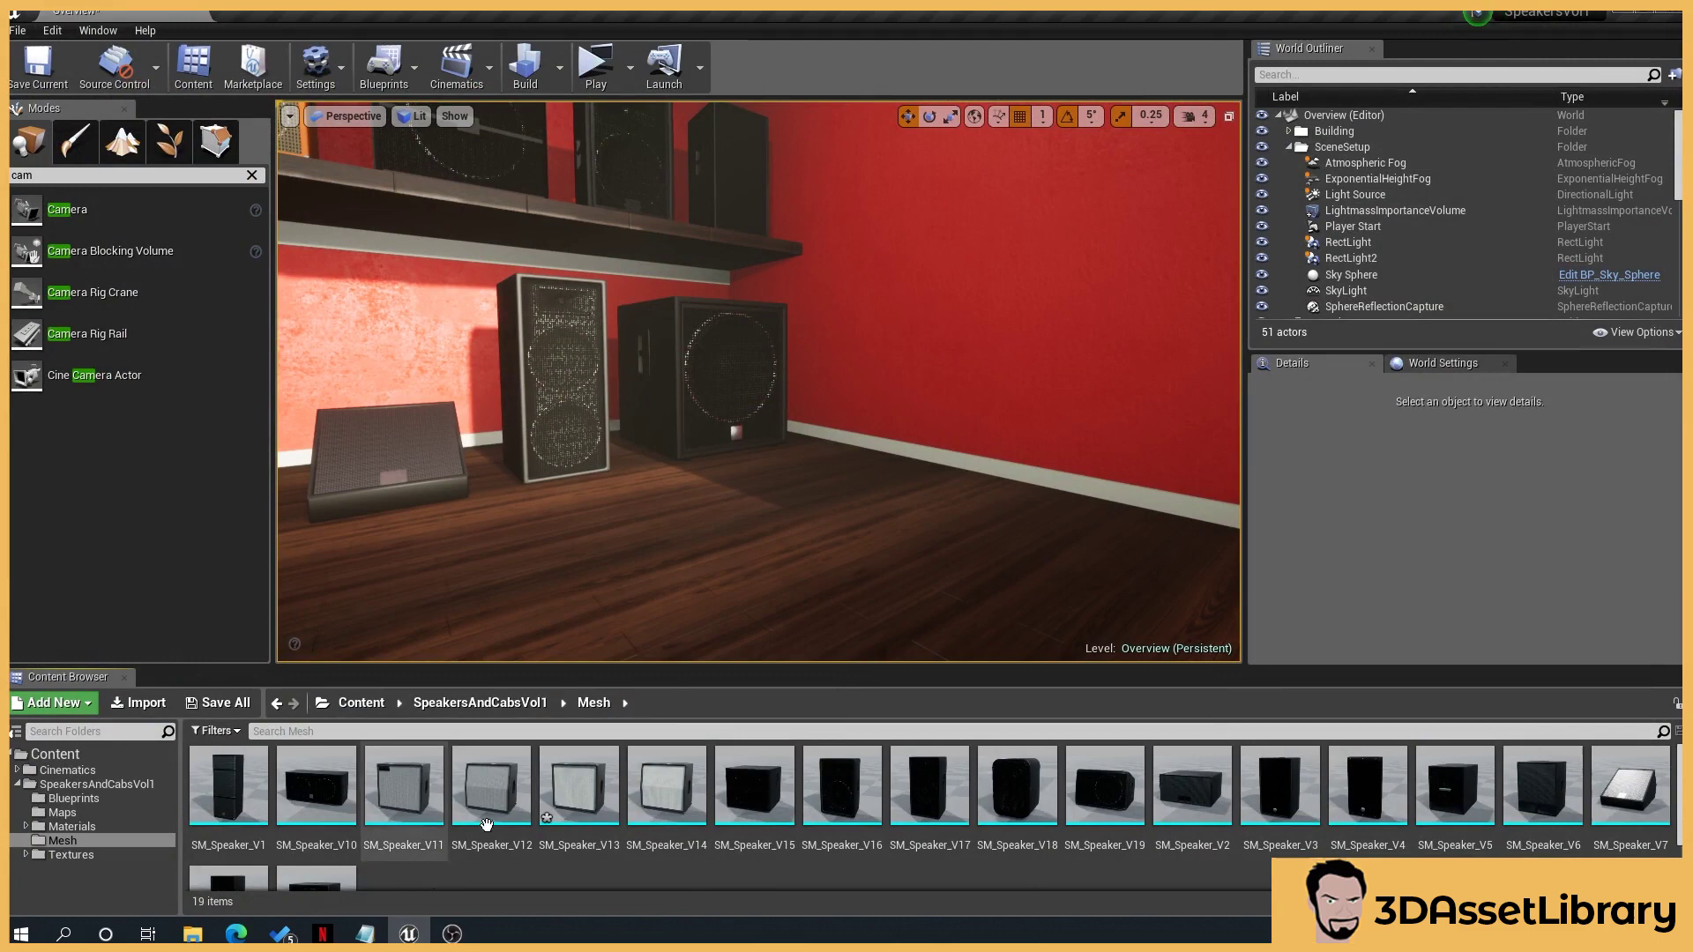
pyautogui.doubleClick(701, 776)
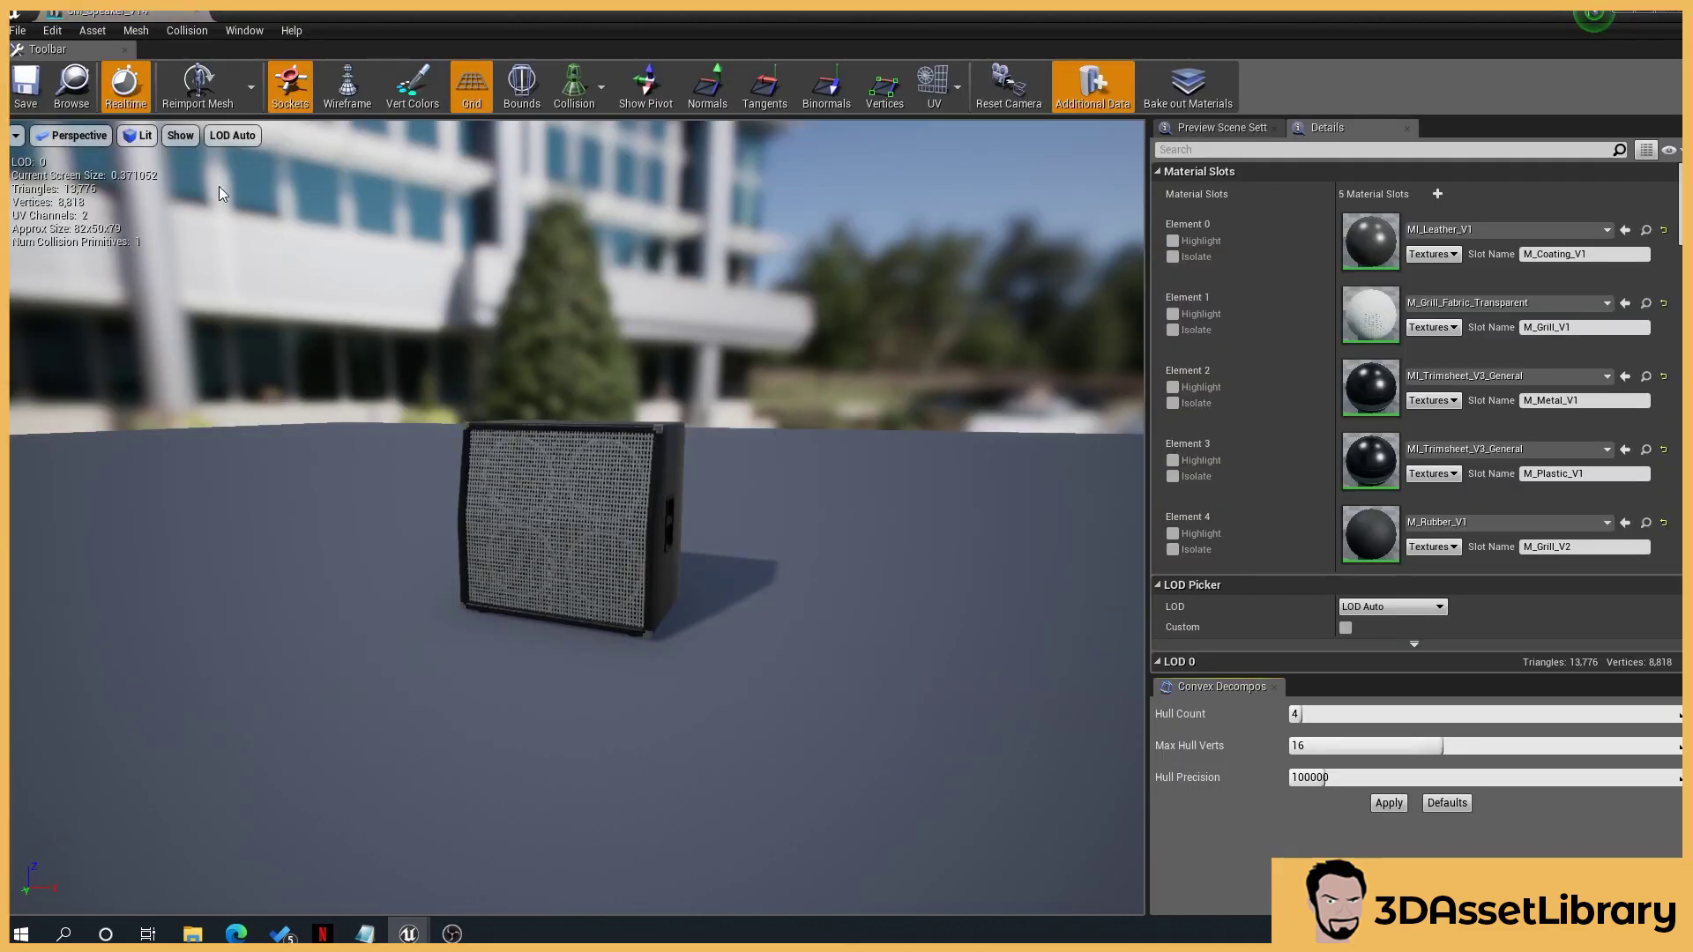
pyautogui.moveTo(577, 517); pyautogui.dragTo(499, 546)
pyautogui.moveTo(461, 374)
pyautogui.mouseDown(button='right')
pyautogui.moveTo(547, 374)
pyautogui.moveTo(461, 374)
pyautogui.mouseUp(button='right')
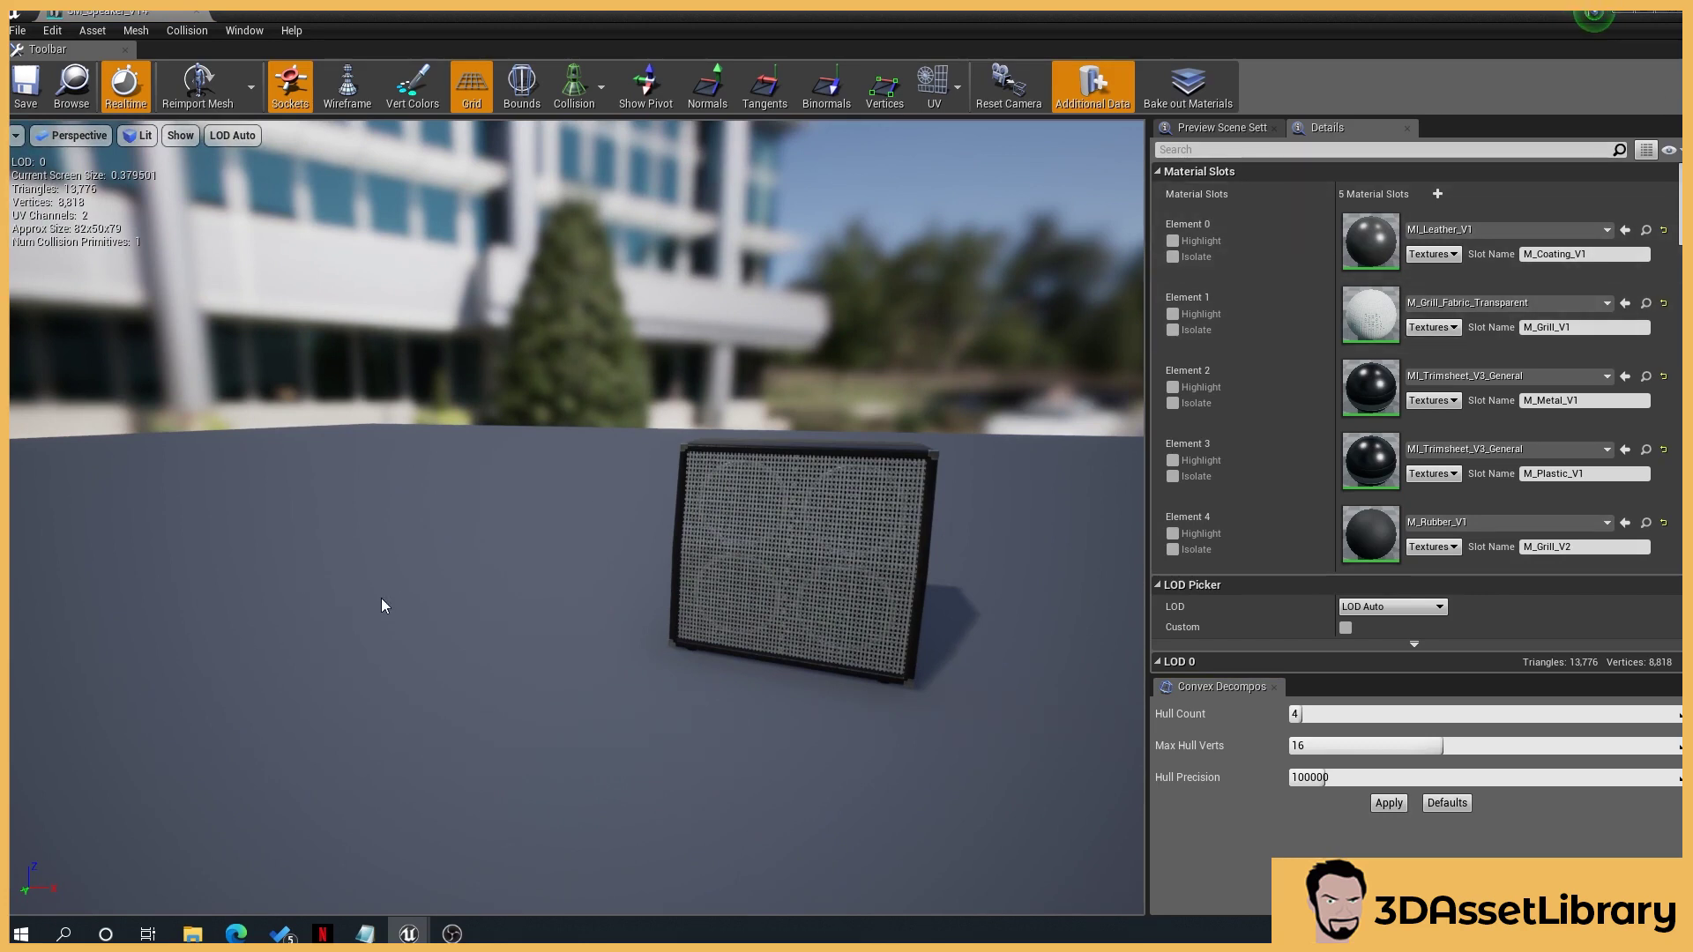
pyautogui.moveTo(455, 580); pyautogui.dragTo(493, 573)
# Step: Find the mesh's automatic settings with the search term "auto" and disable Auto Compute LOD Distances
pyautogui.click(1294, 147)
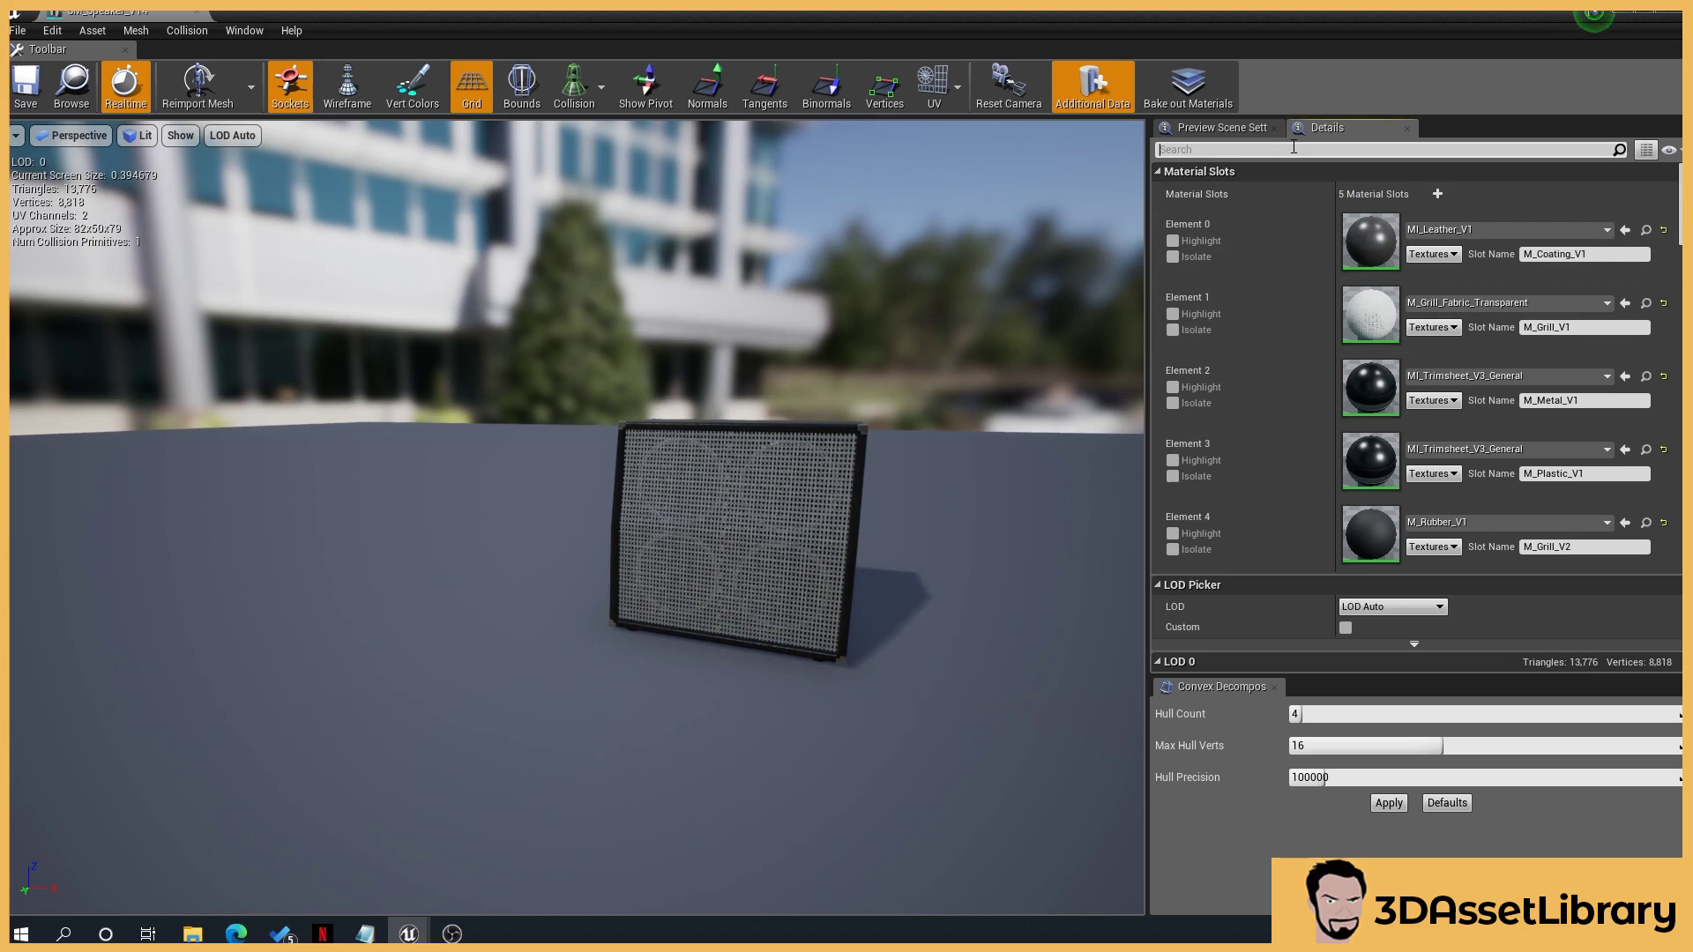
pyautogui.write('auto')
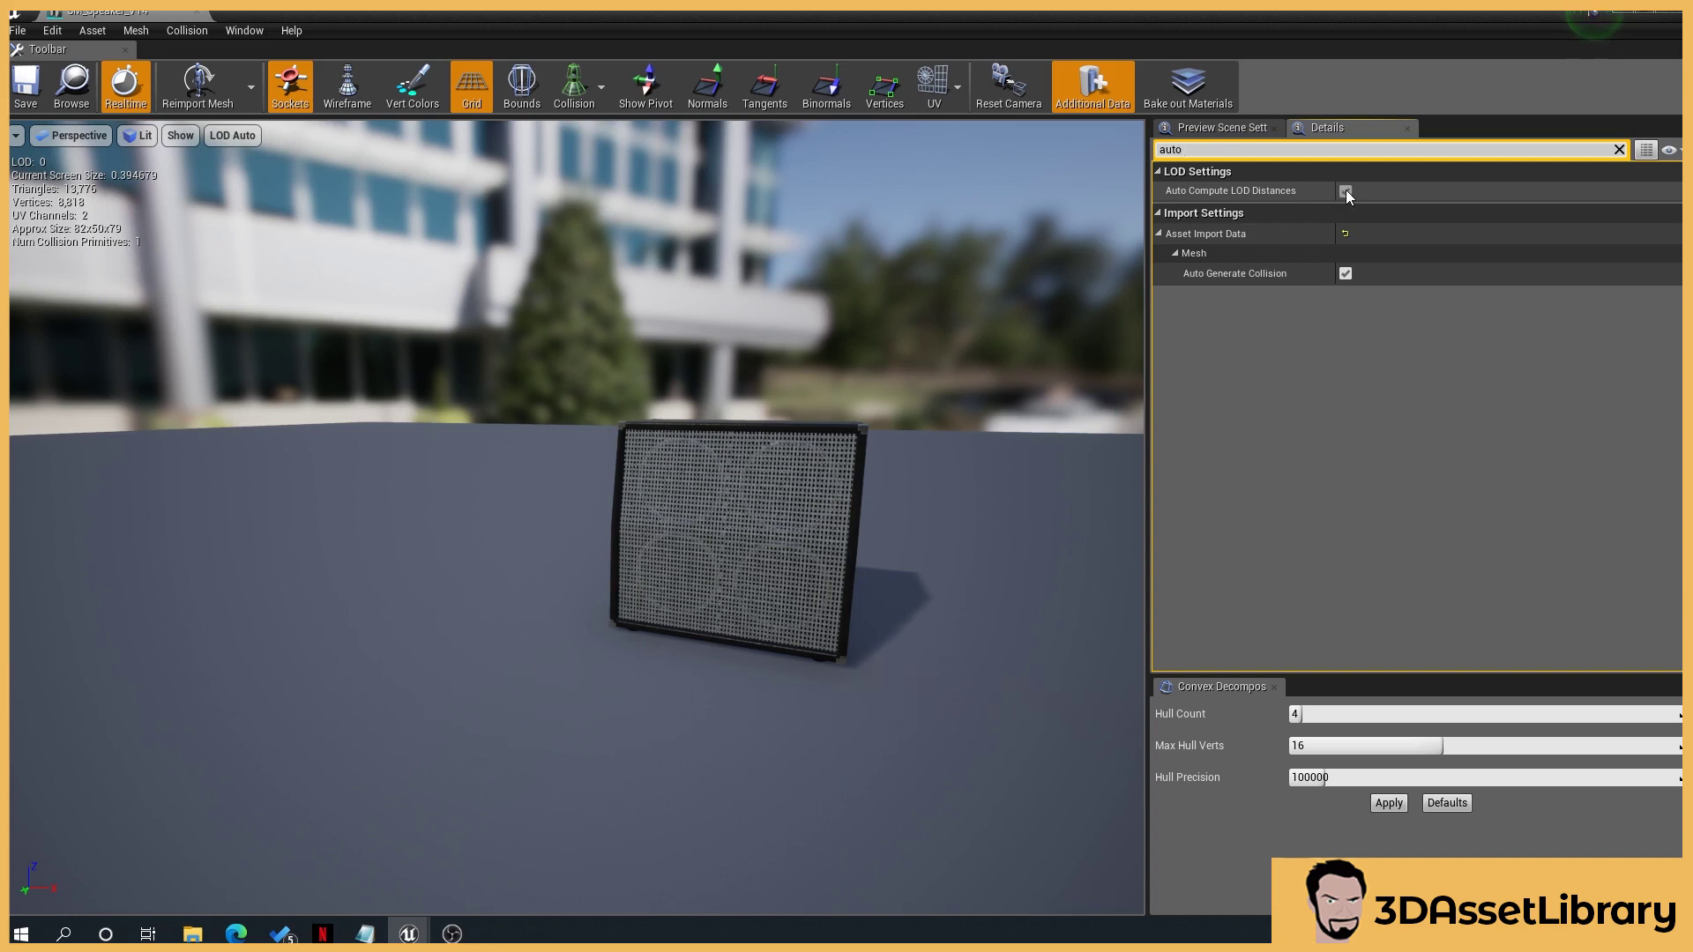
pyautogui.click(1345, 191)
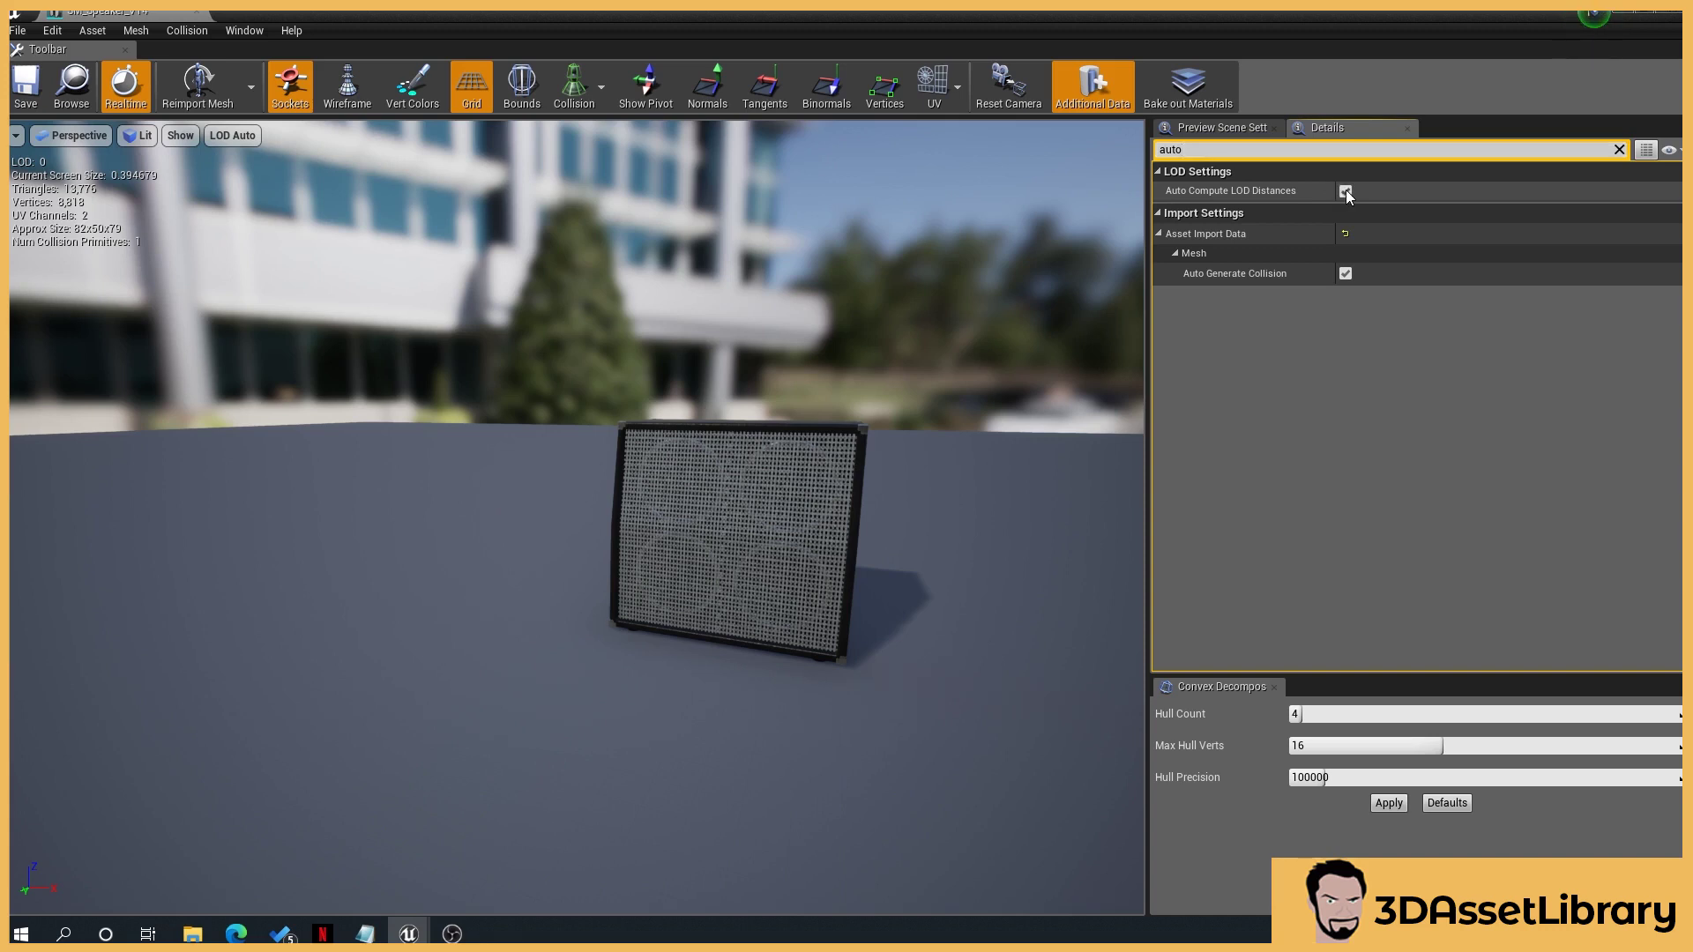
pyautogui.click(1618, 151)
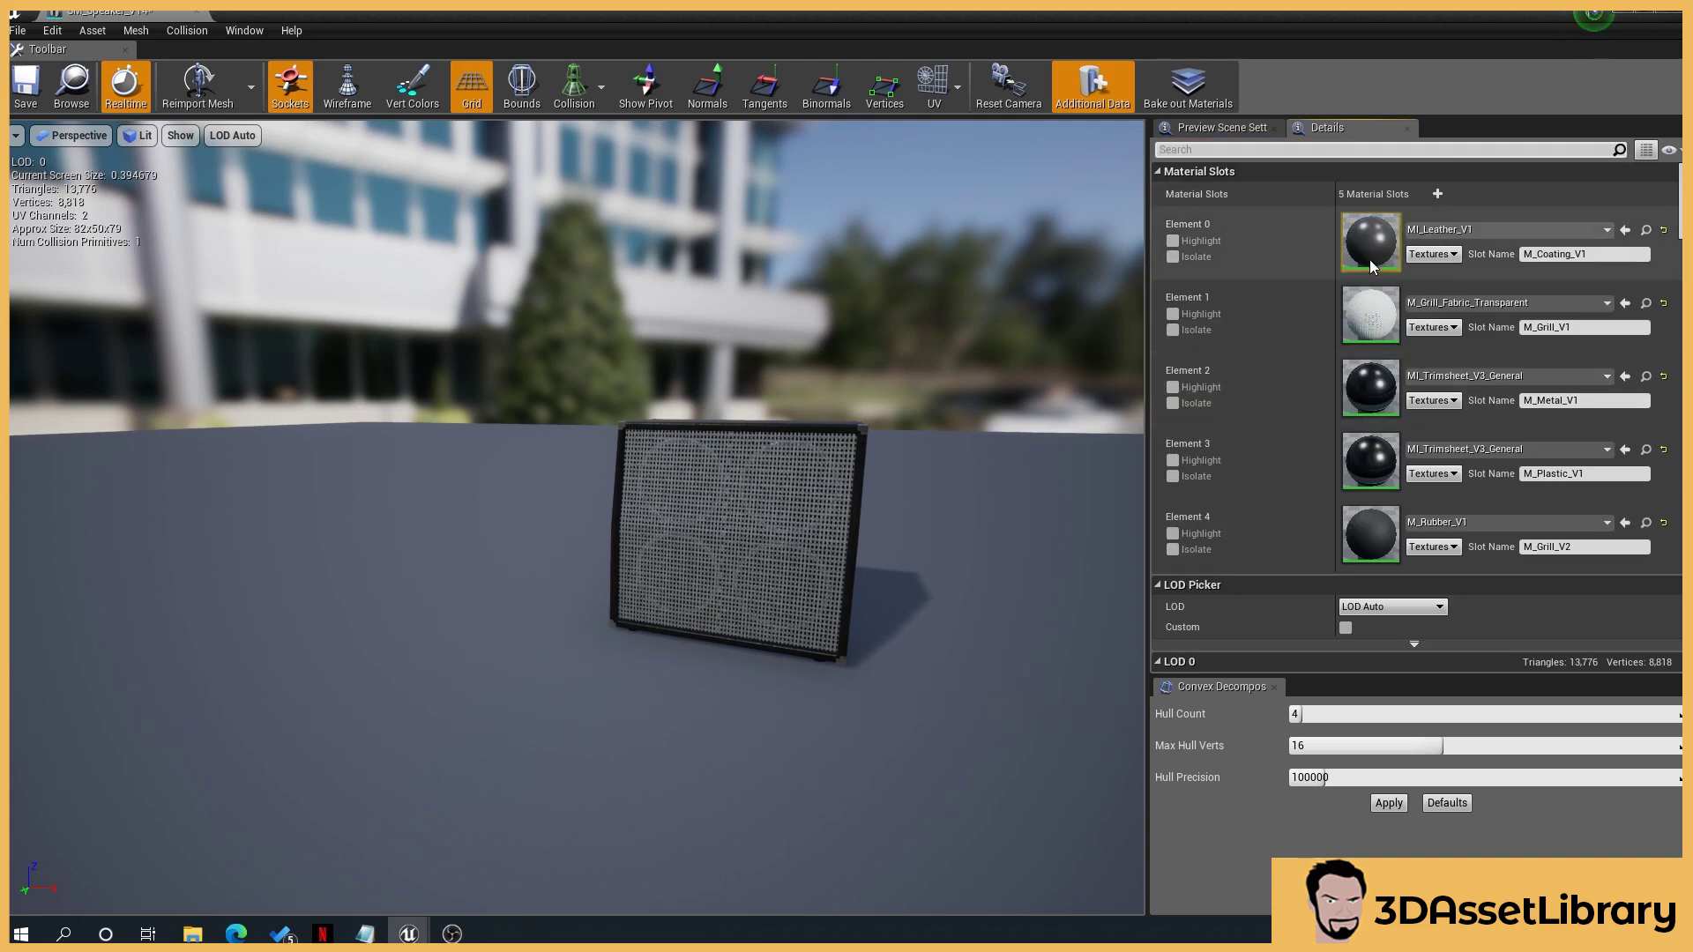
# Step: Set the speaker mesh's Number of LODs to 3 and apply the changes
pyautogui.scroll(-5, 1307, 462)
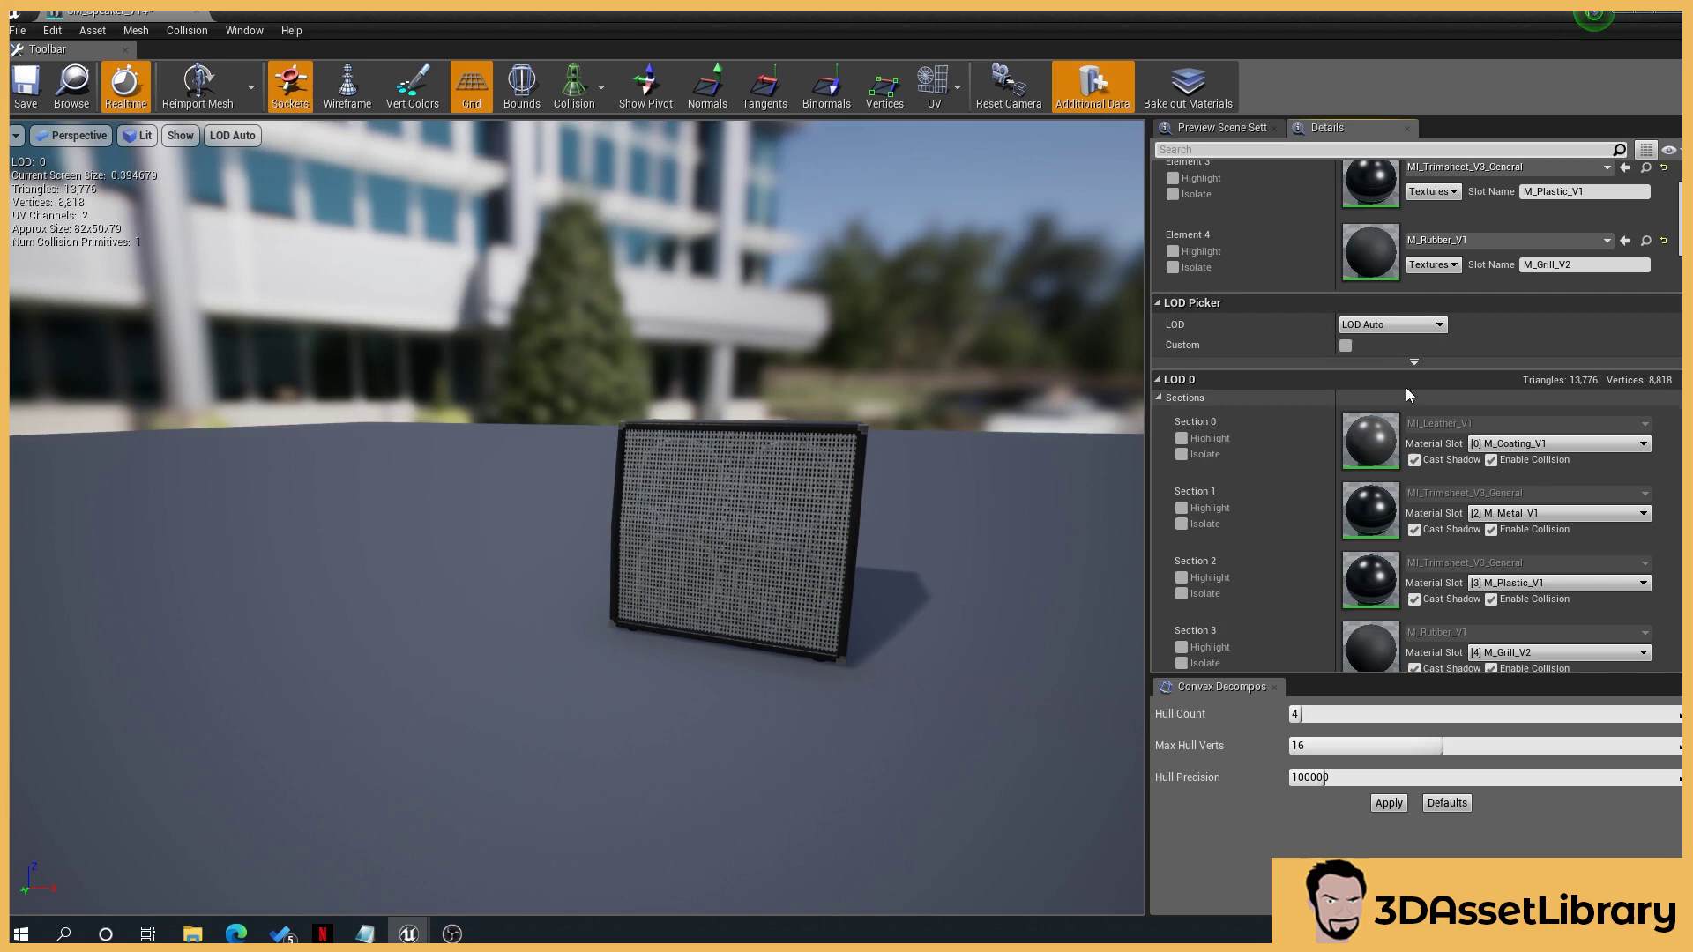
pyautogui.scroll(-8, 1331, 395)
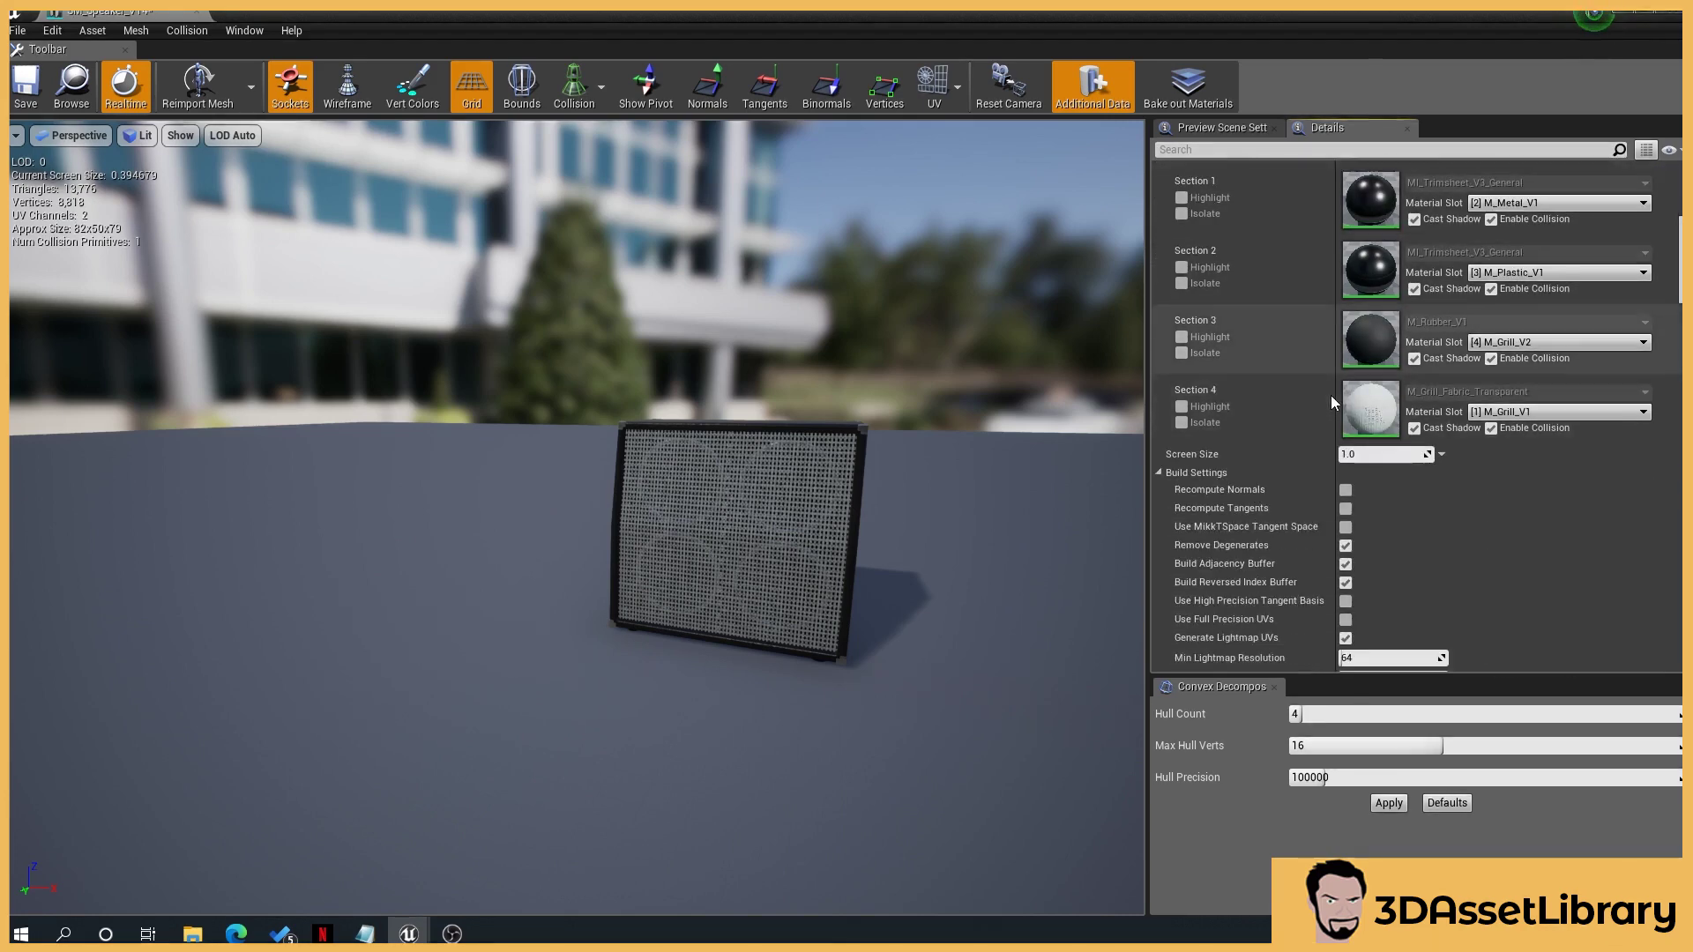
pyautogui.click(1160, 416)
pyautogui.click(1172, 556)
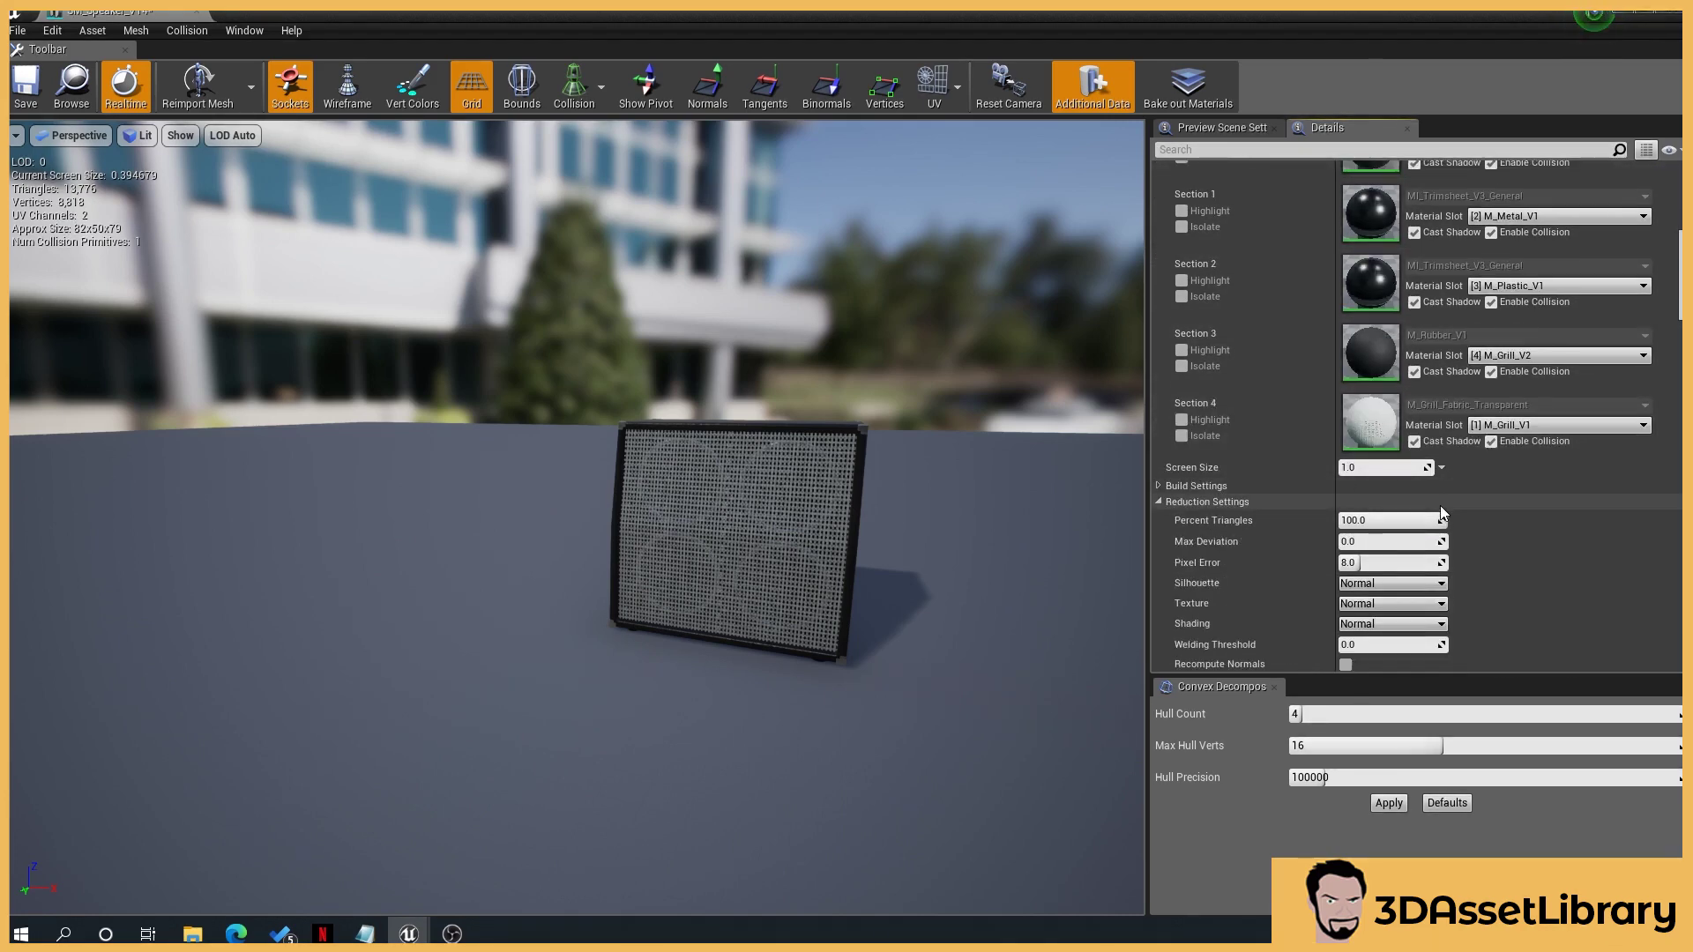
pyautogui.scroll(-2, 1438, 503)
pyautogui.scroll(-3, 1437, 503)
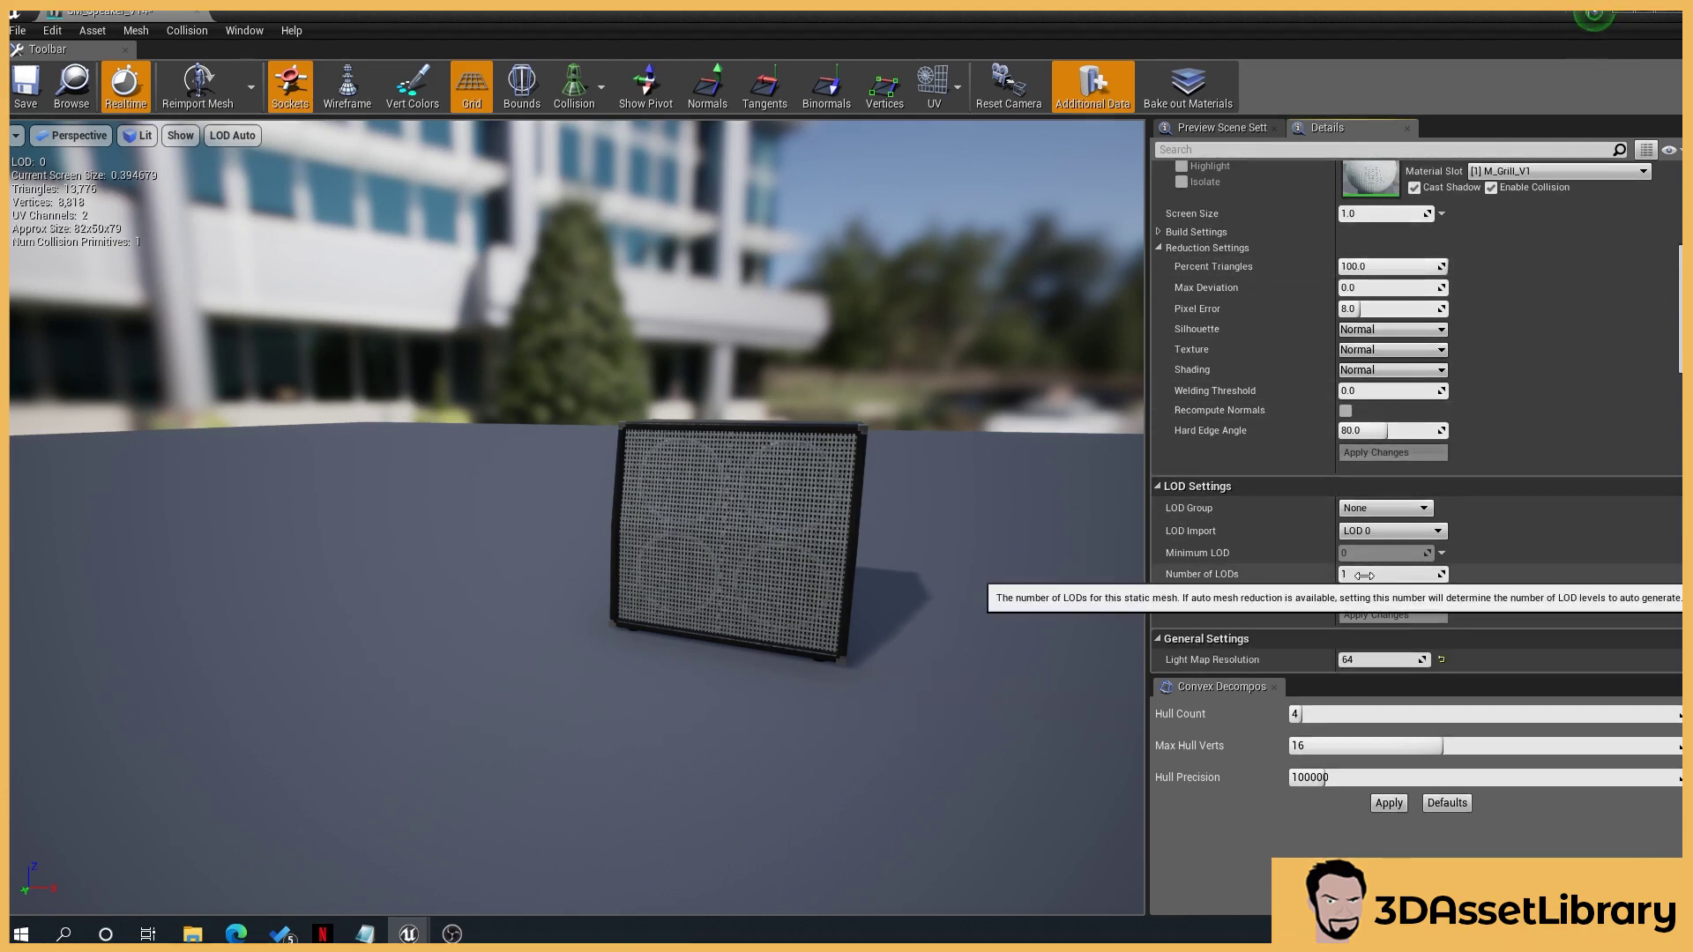
pyautogui.click(1364, 574)
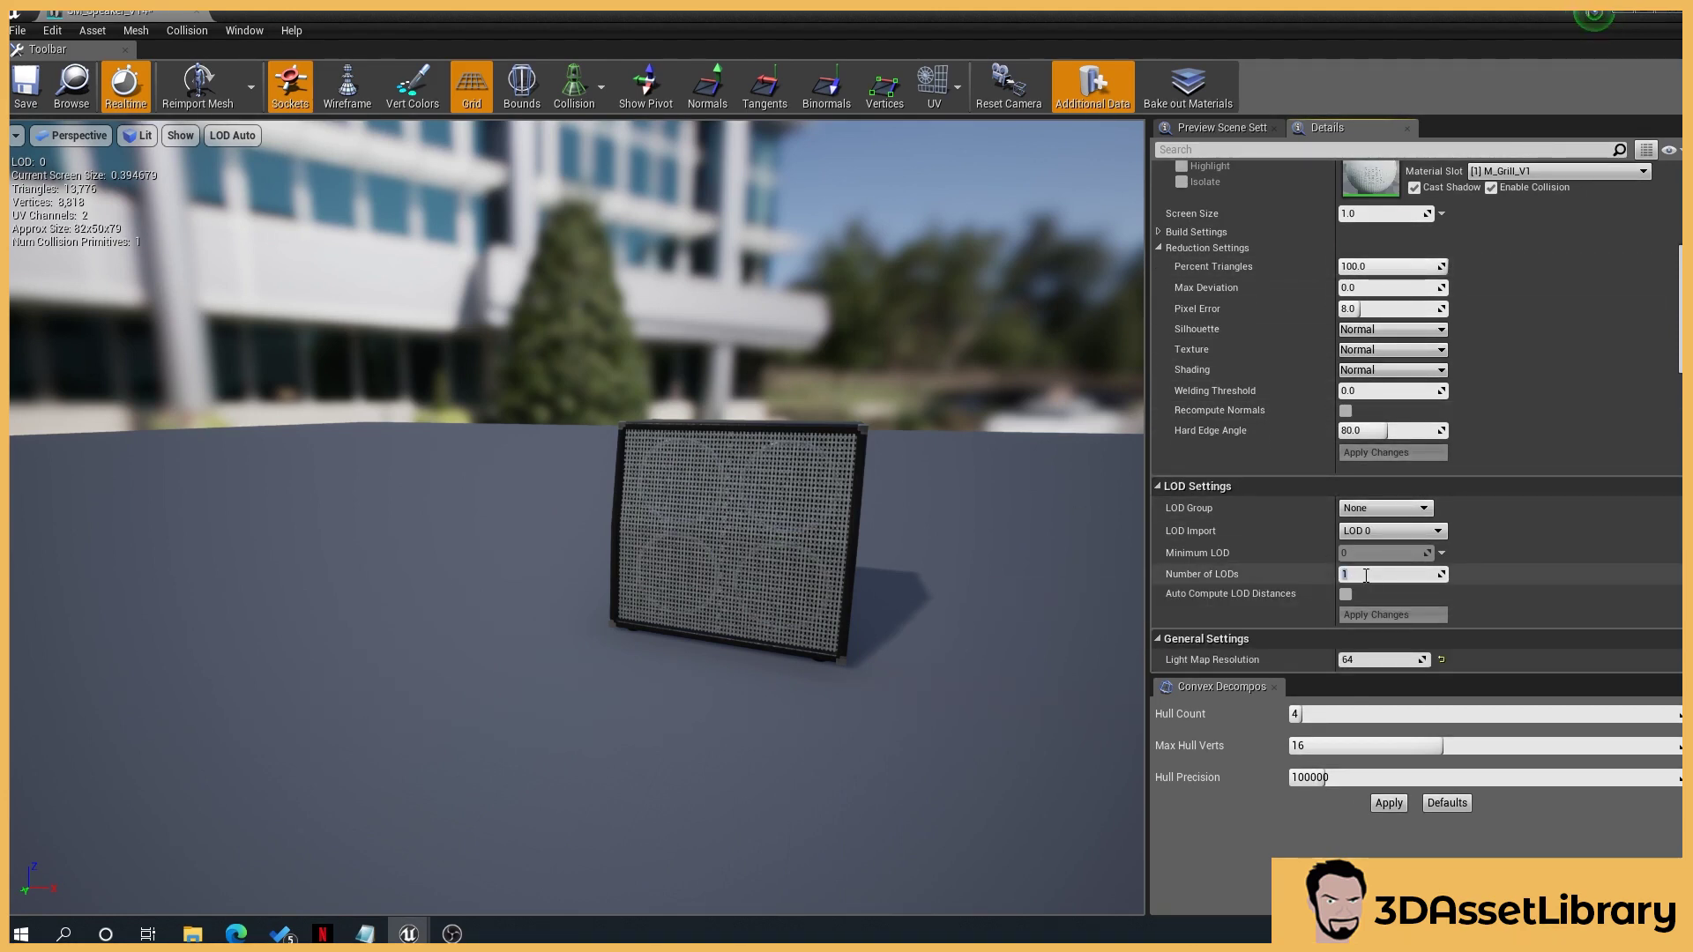
pyautogui.press('Return')
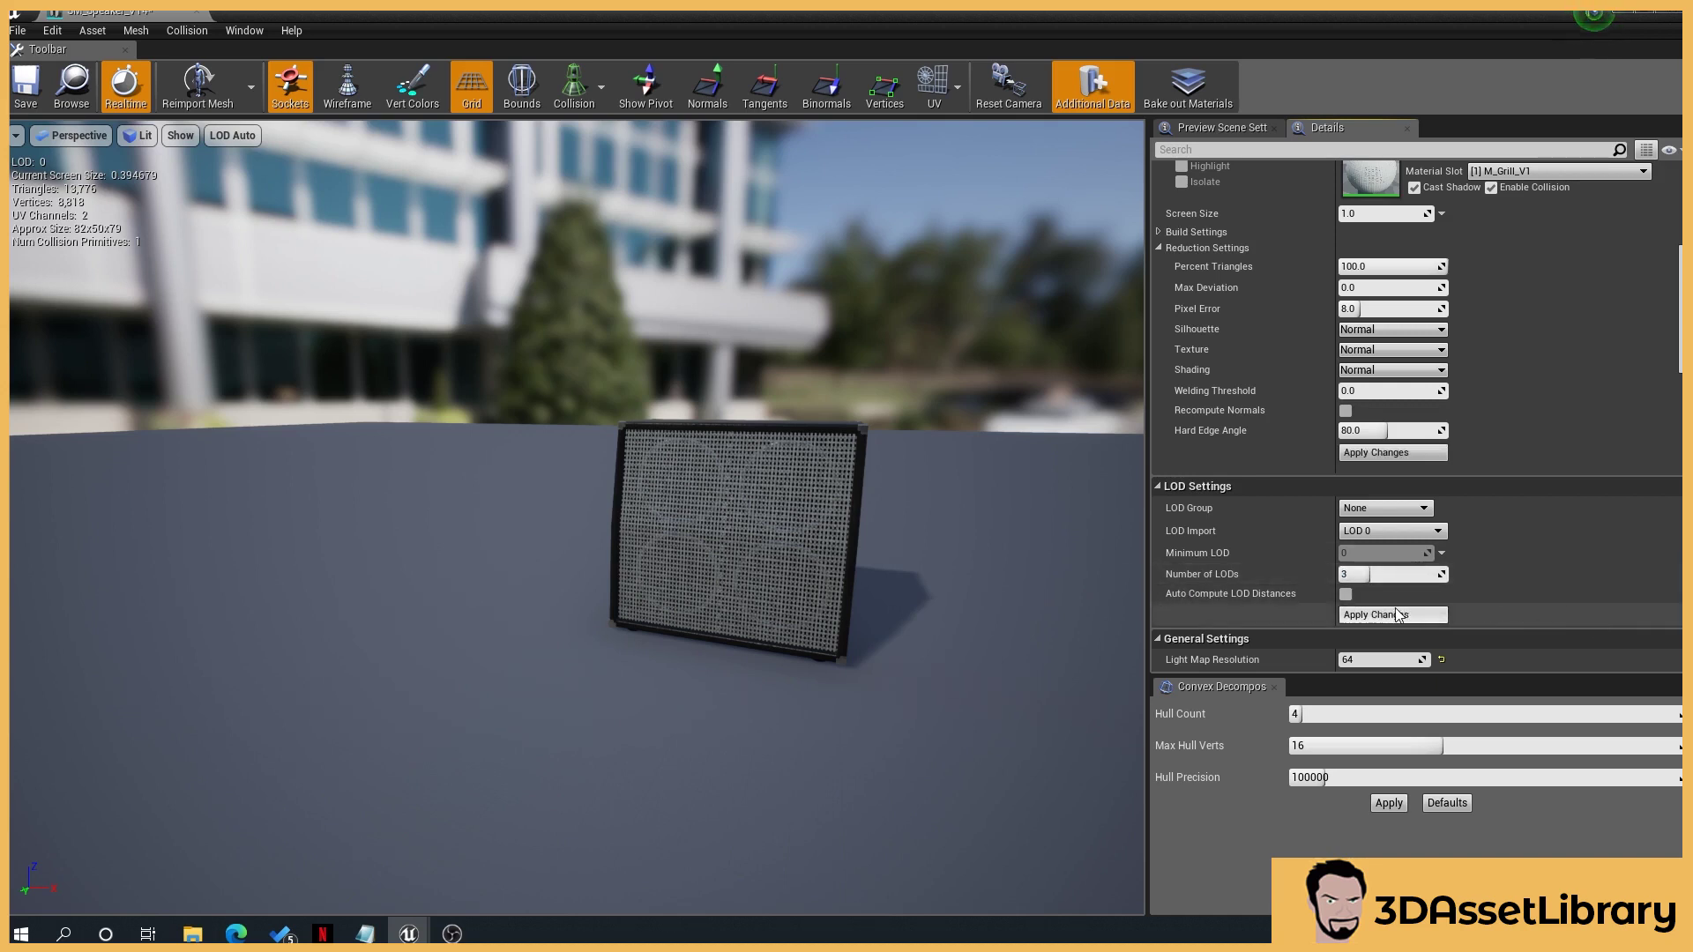
pyautogui.click(1363, 574)
pyautogui.write('8')
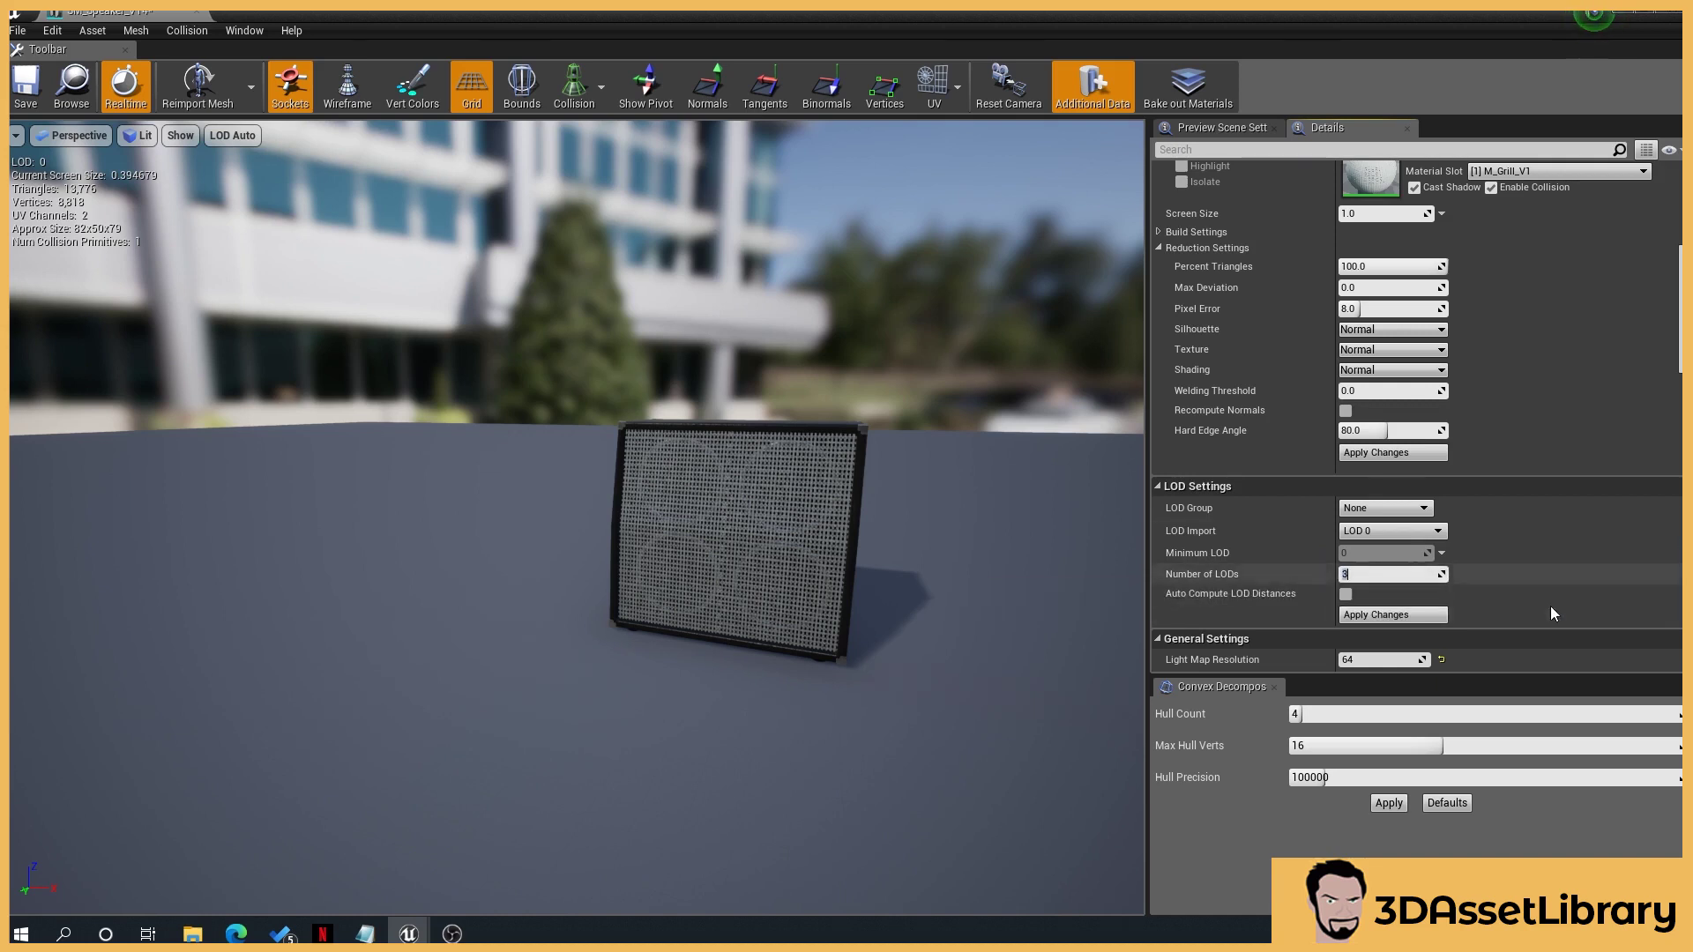
pyautogui.click(1382, 614)
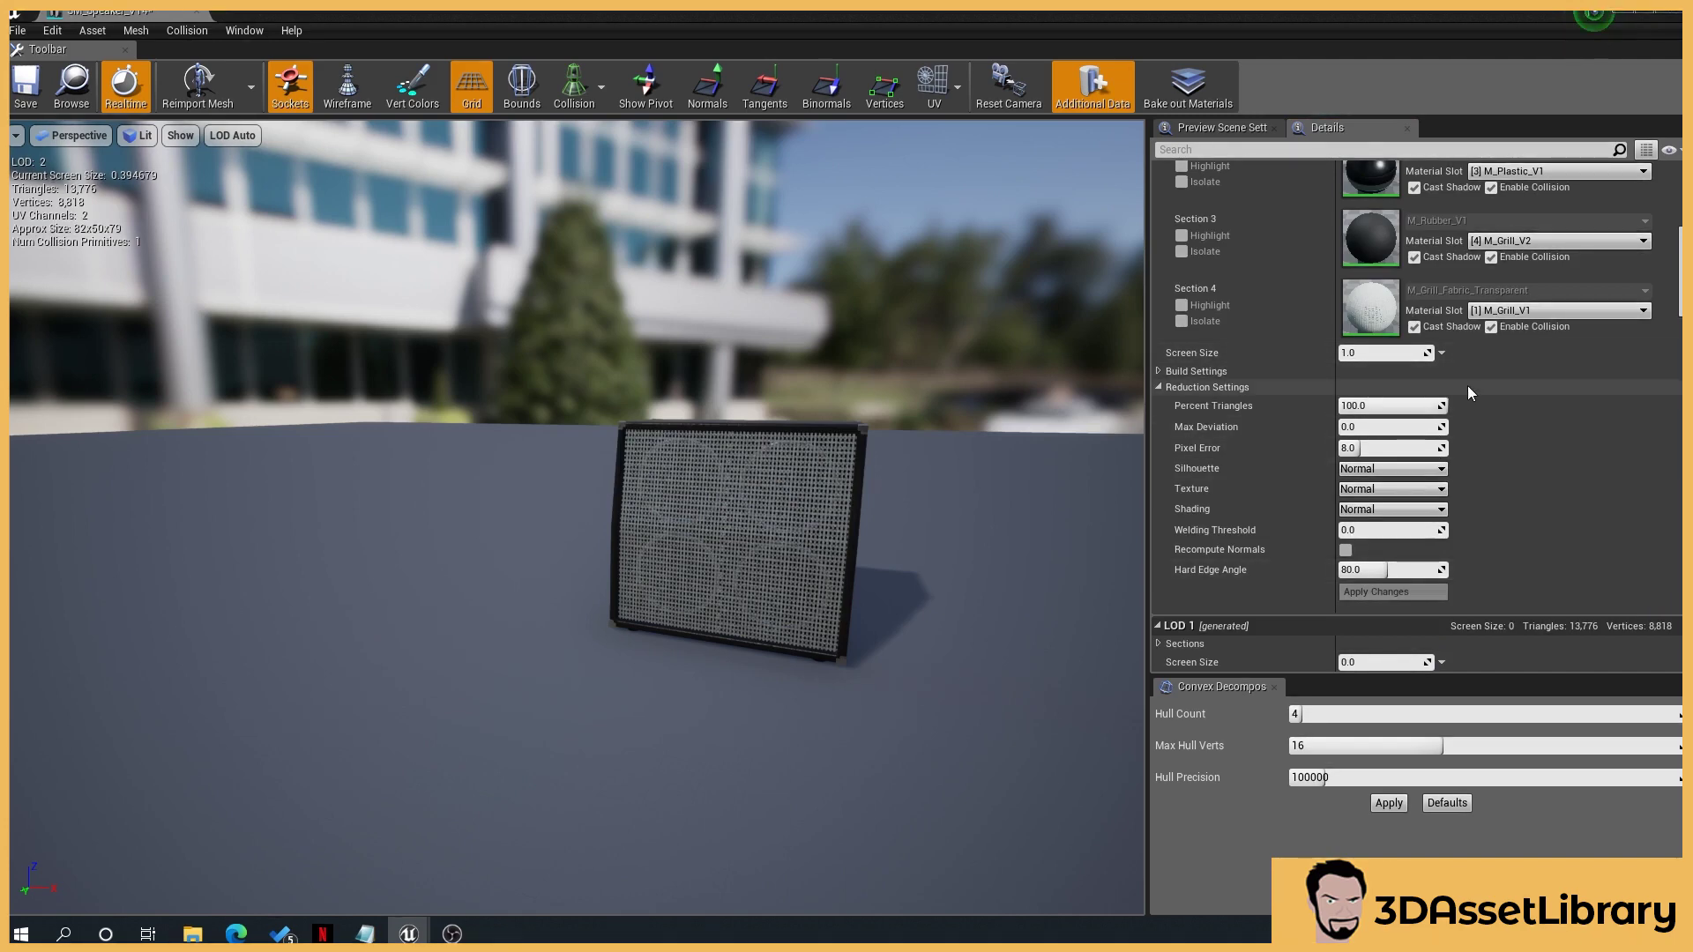
# Step: Review the screen size and reduction settings of LOD 0, LOD 1 and LOD 2, and inspect the speaker up close
pyautogui.scroll(-1, 1465, 386)
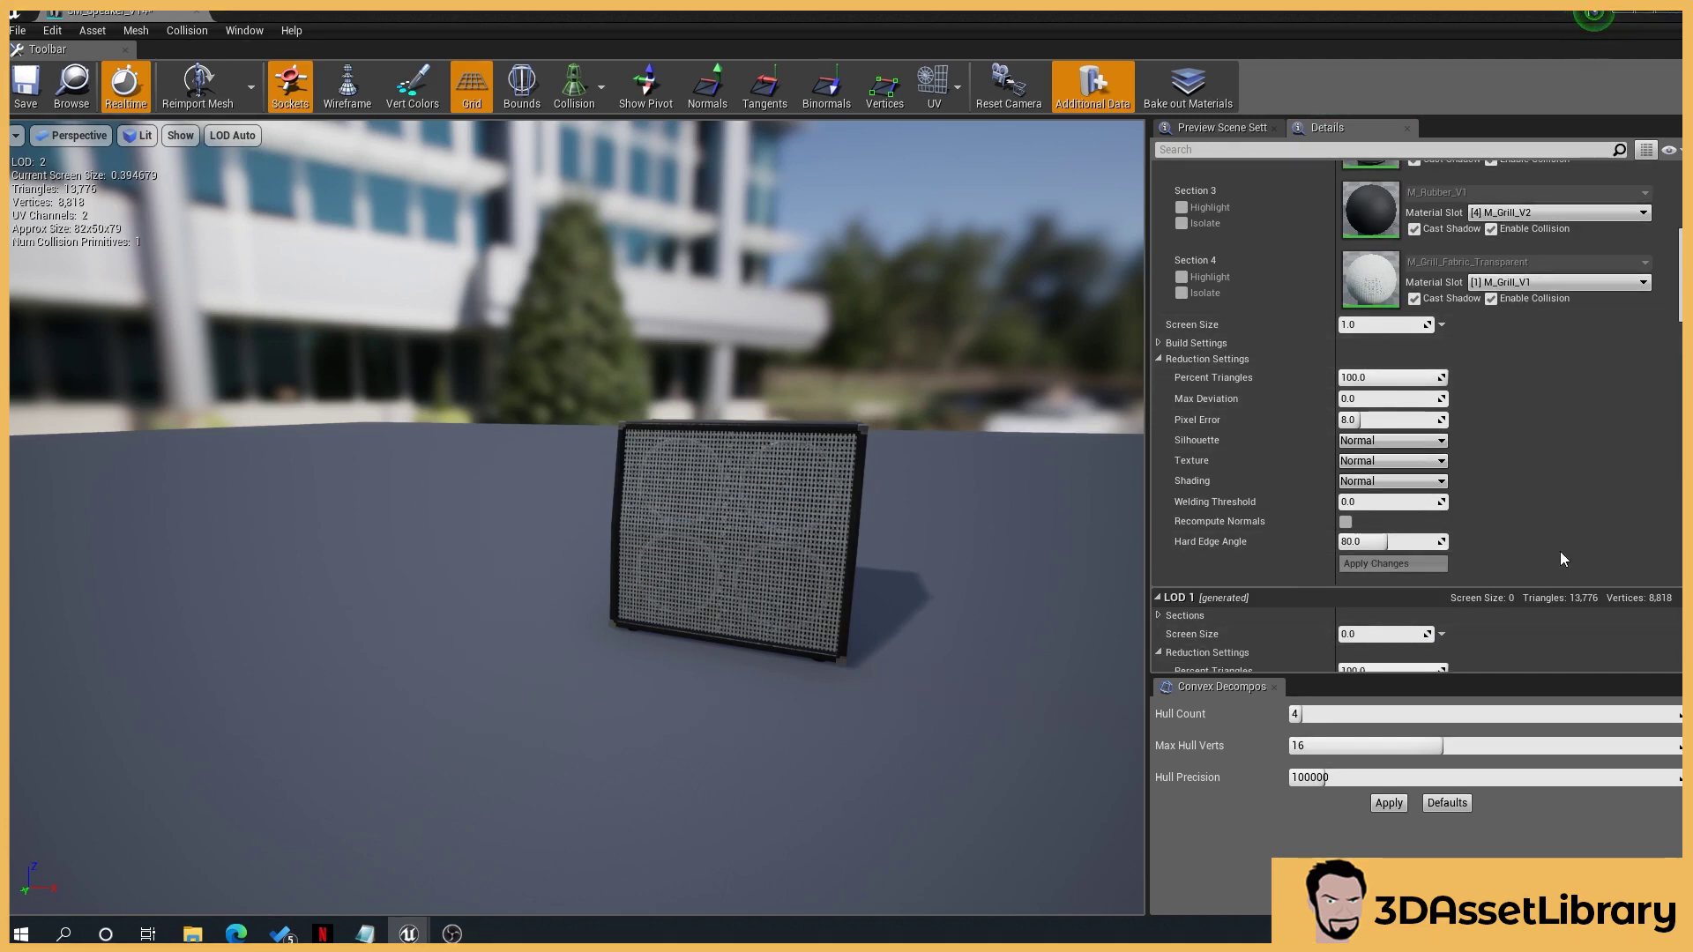
pyautogui.scroll(-9, 1452, 414)
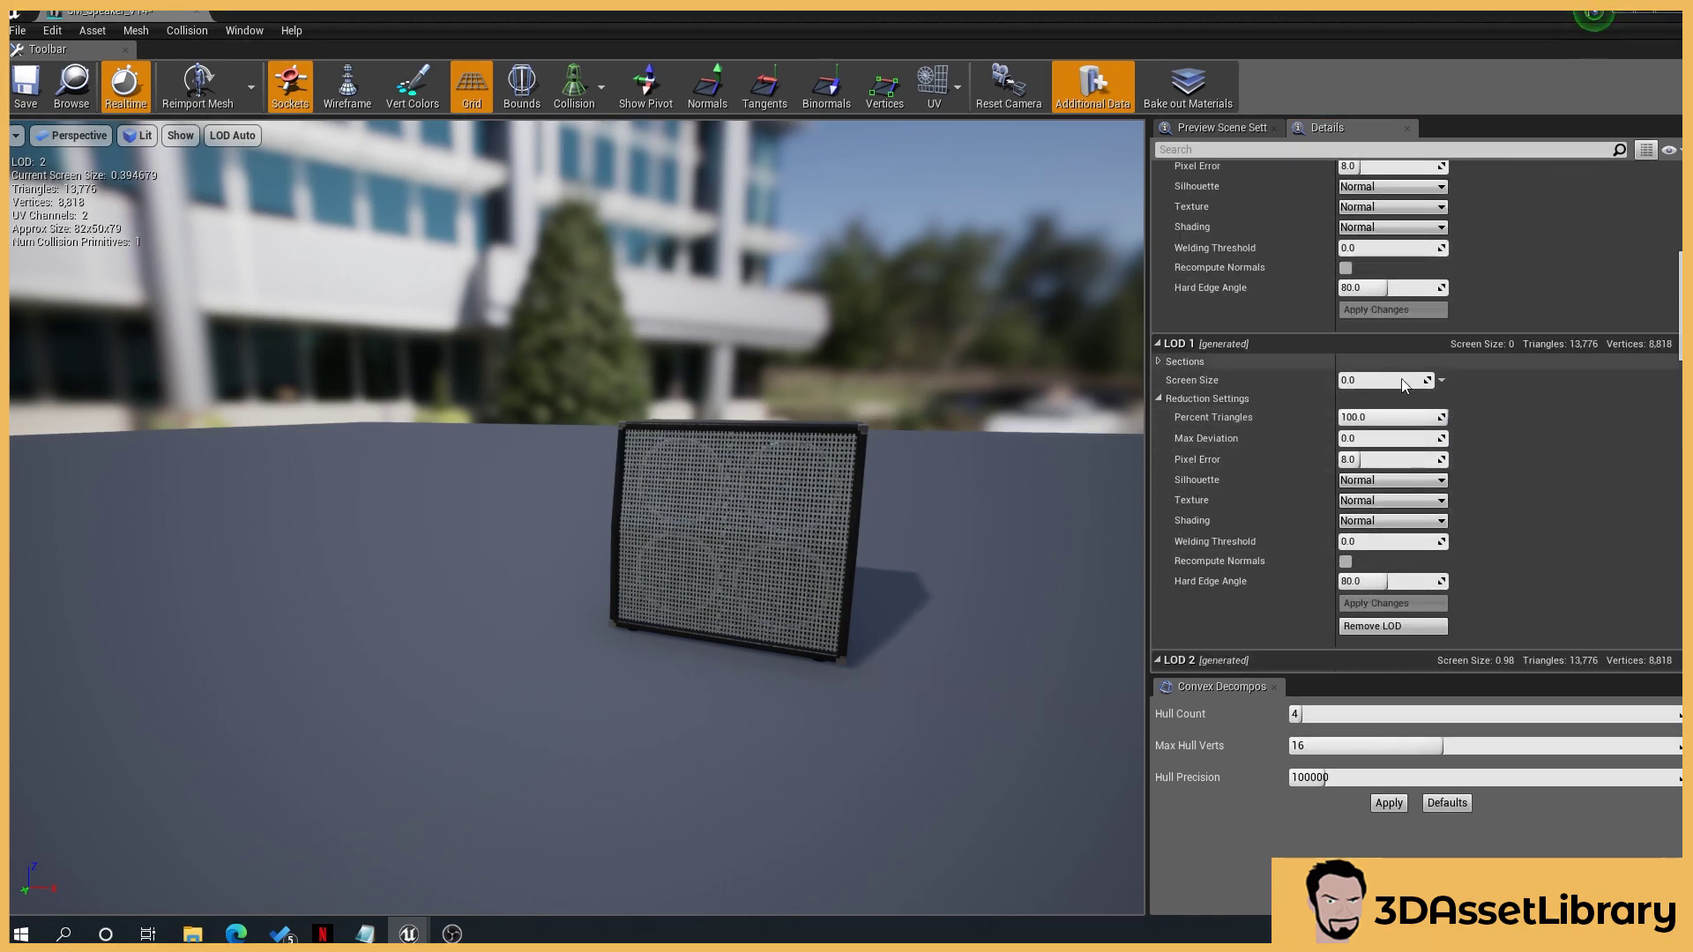
pyautogui.scroll(-6, 1400, 378)
pyautogui.scroll(20, 1572, 405)
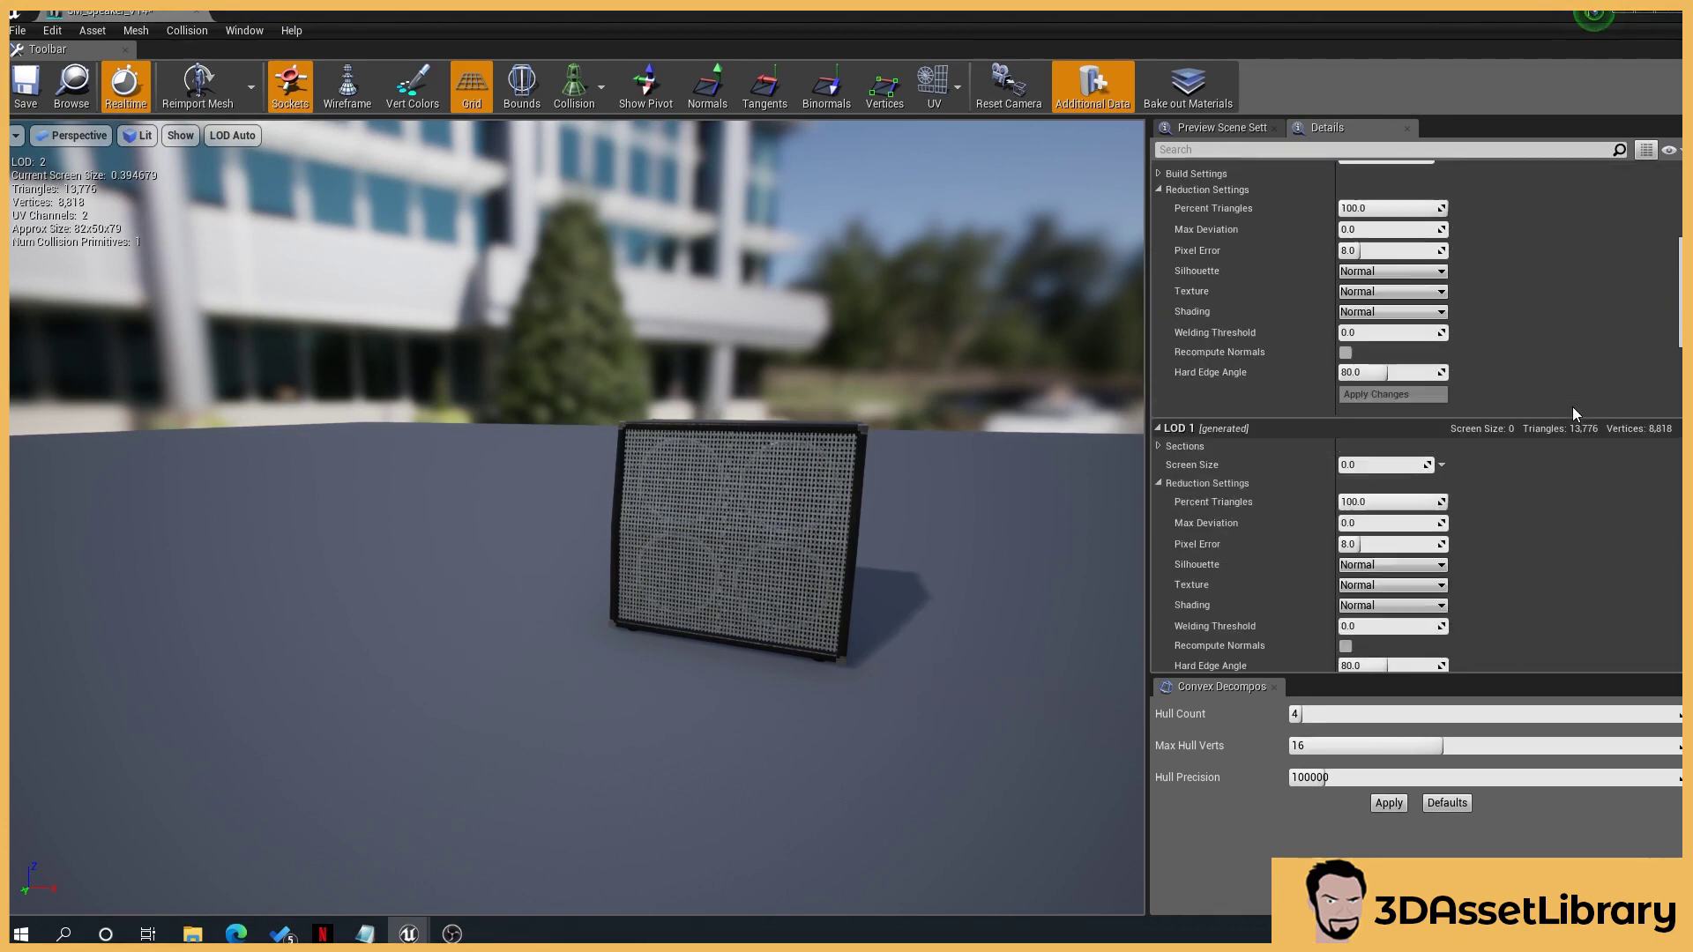
pyautogui.scroll(1, 1421, 420)
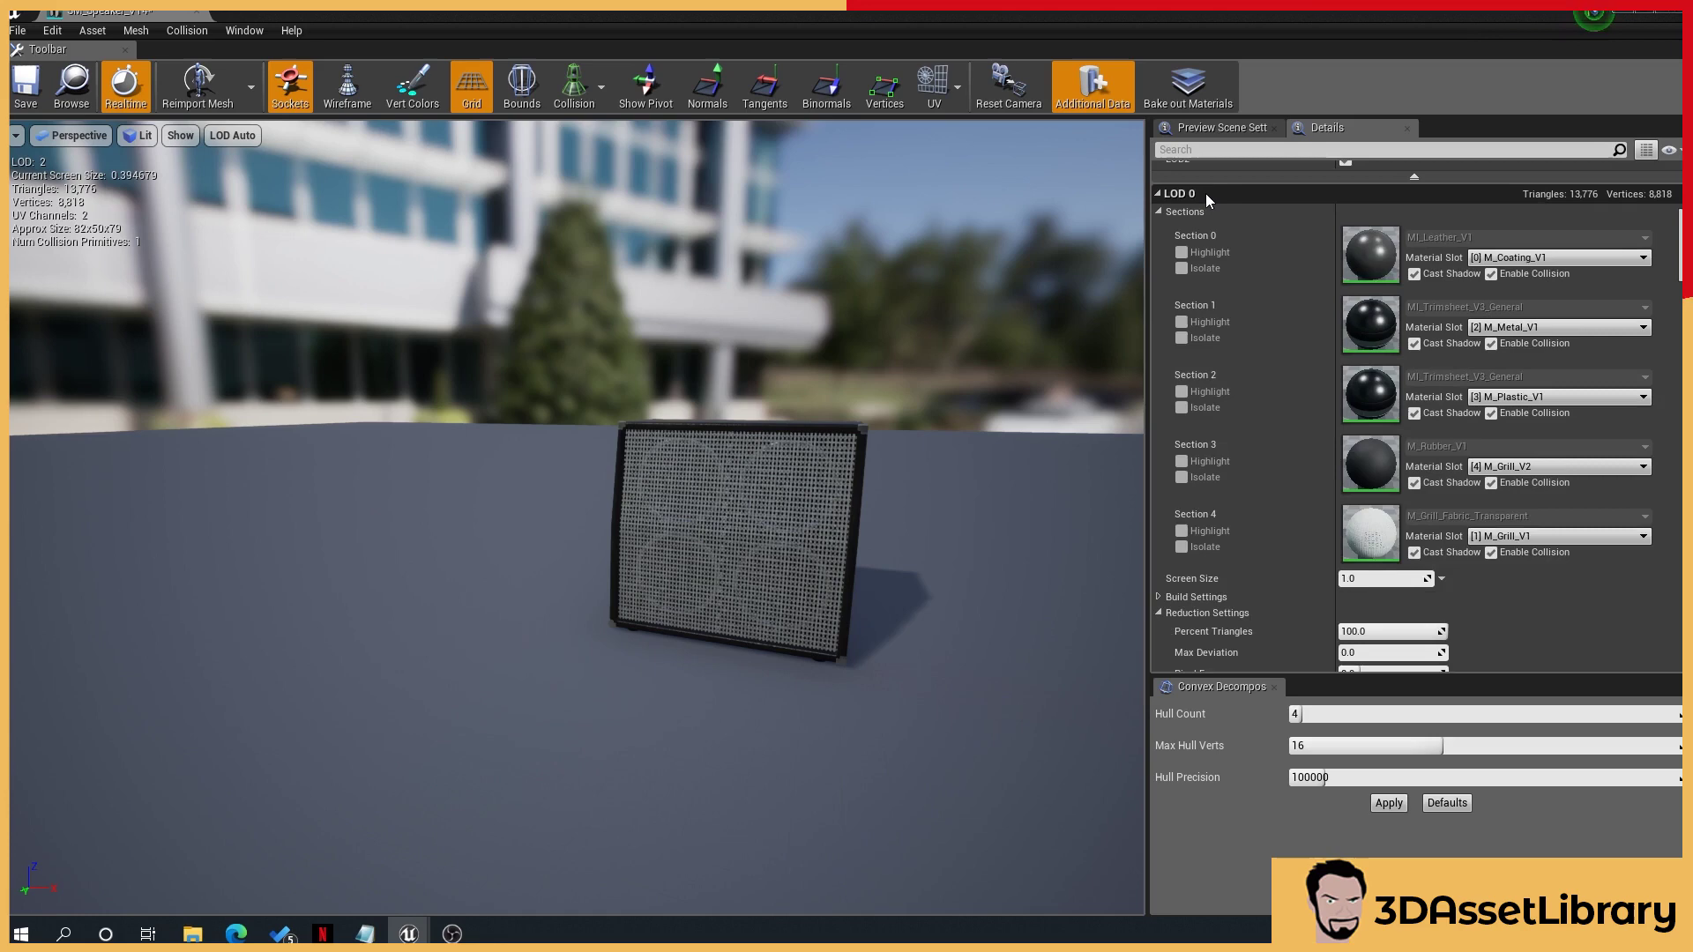
pyautogui.scroll(-15, 1262, 437)
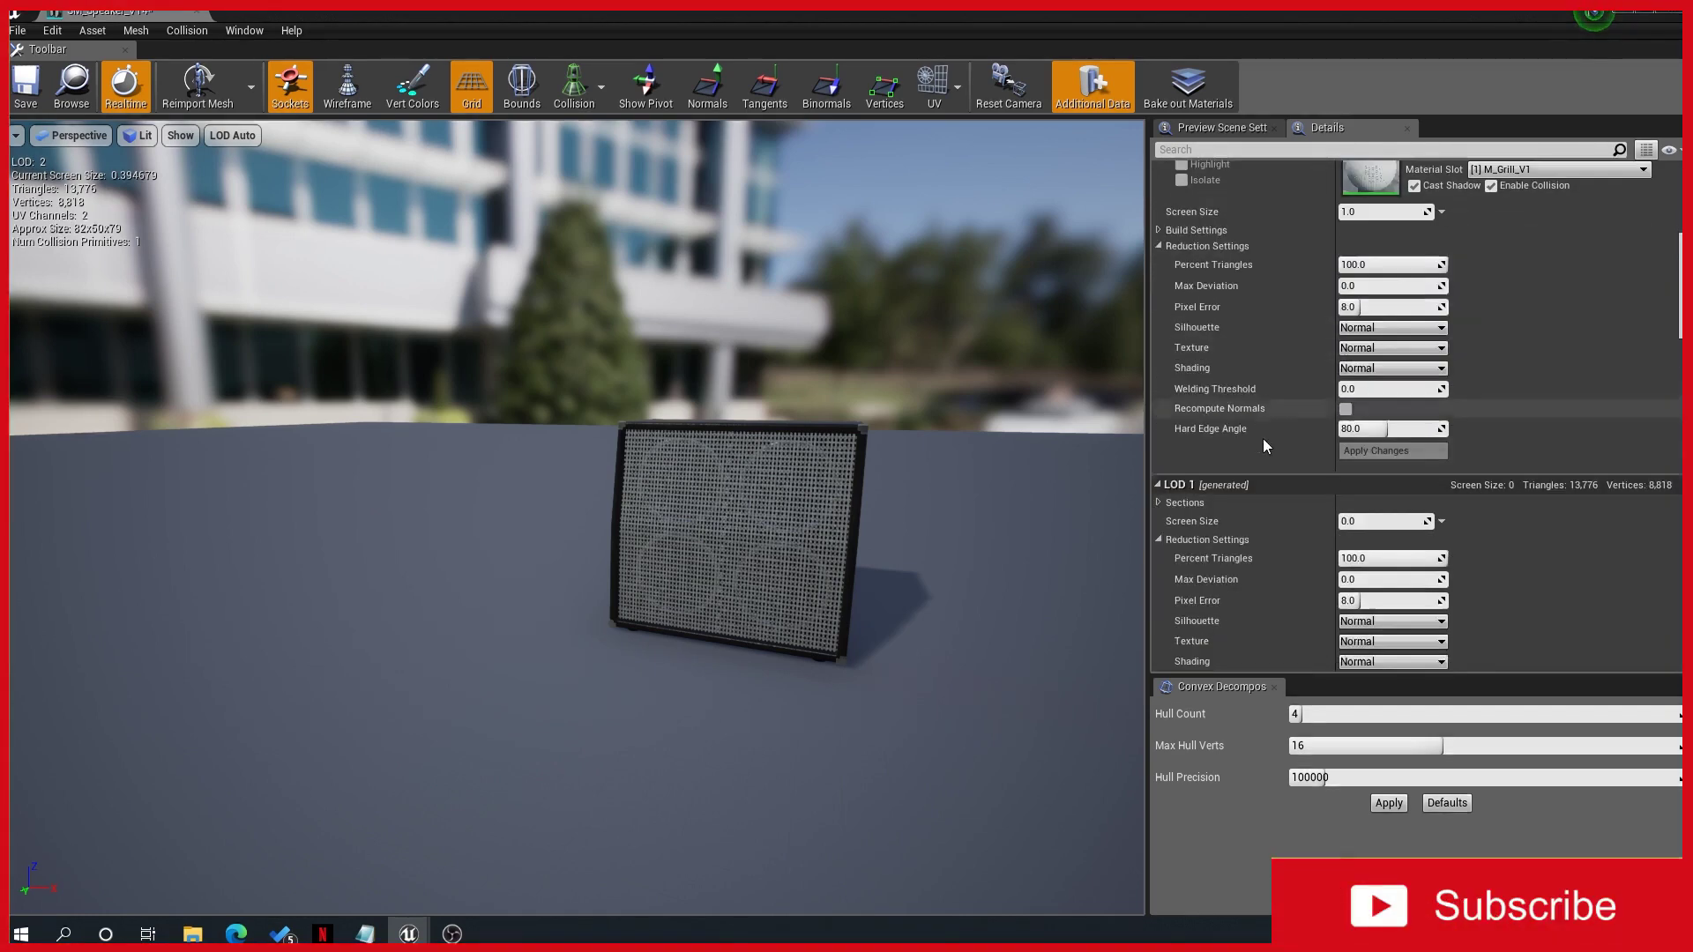
pyautogui.scroll(-1, 1202, 427)
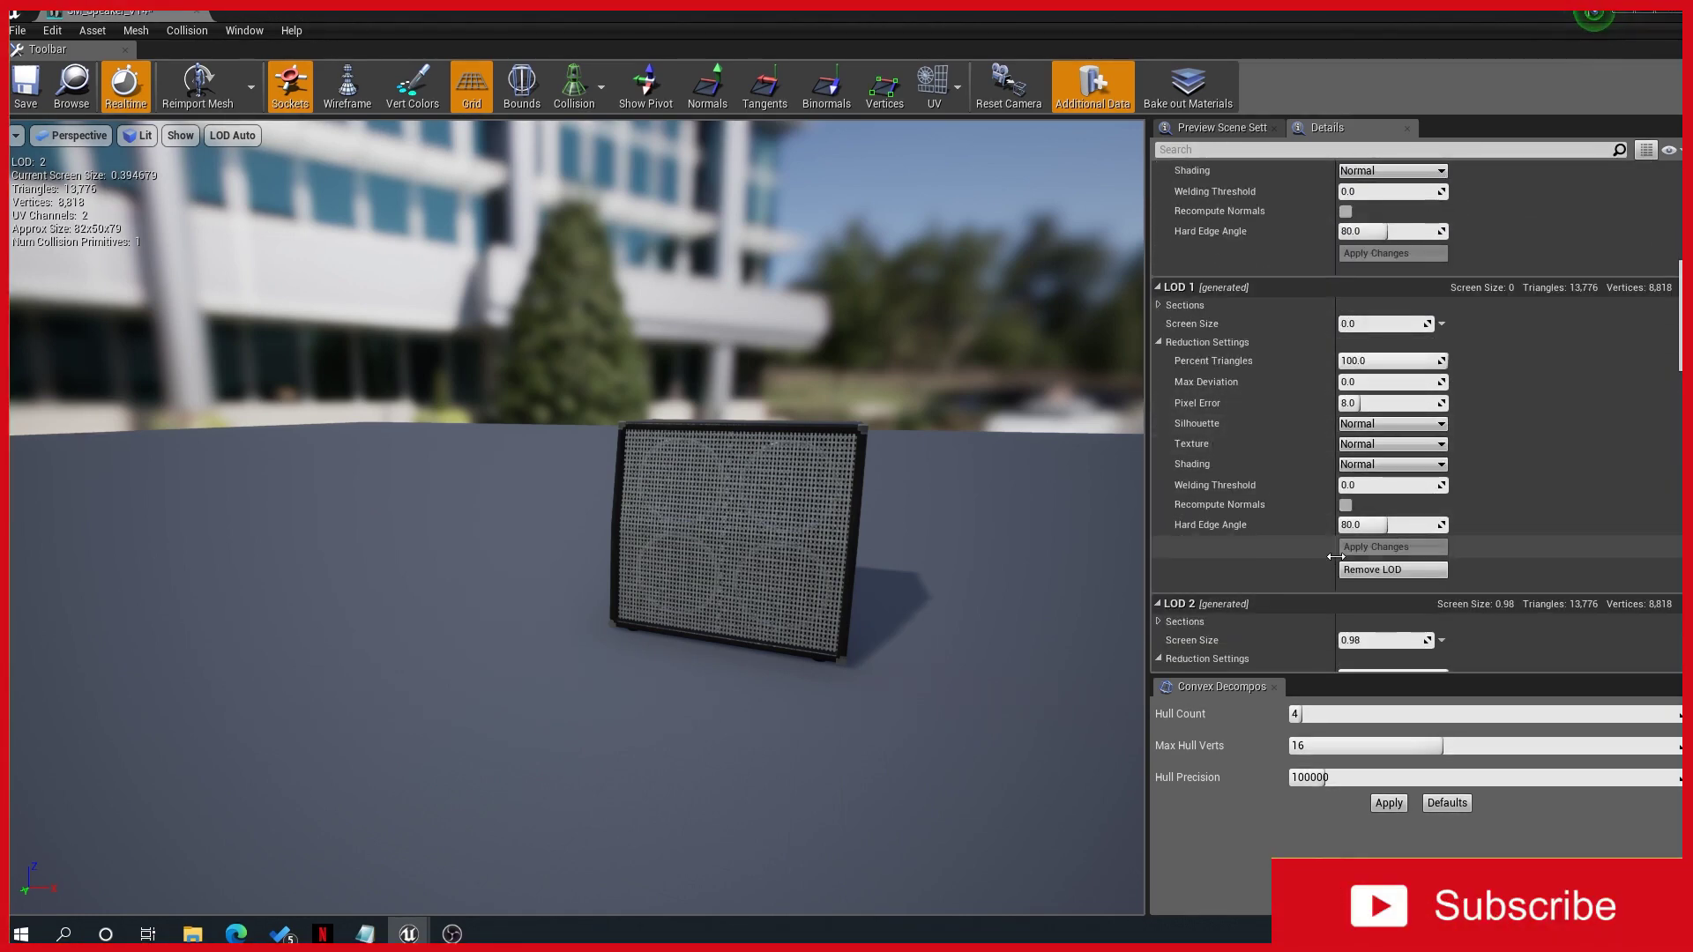
pyautogui.scroll(8, 1336, 556)
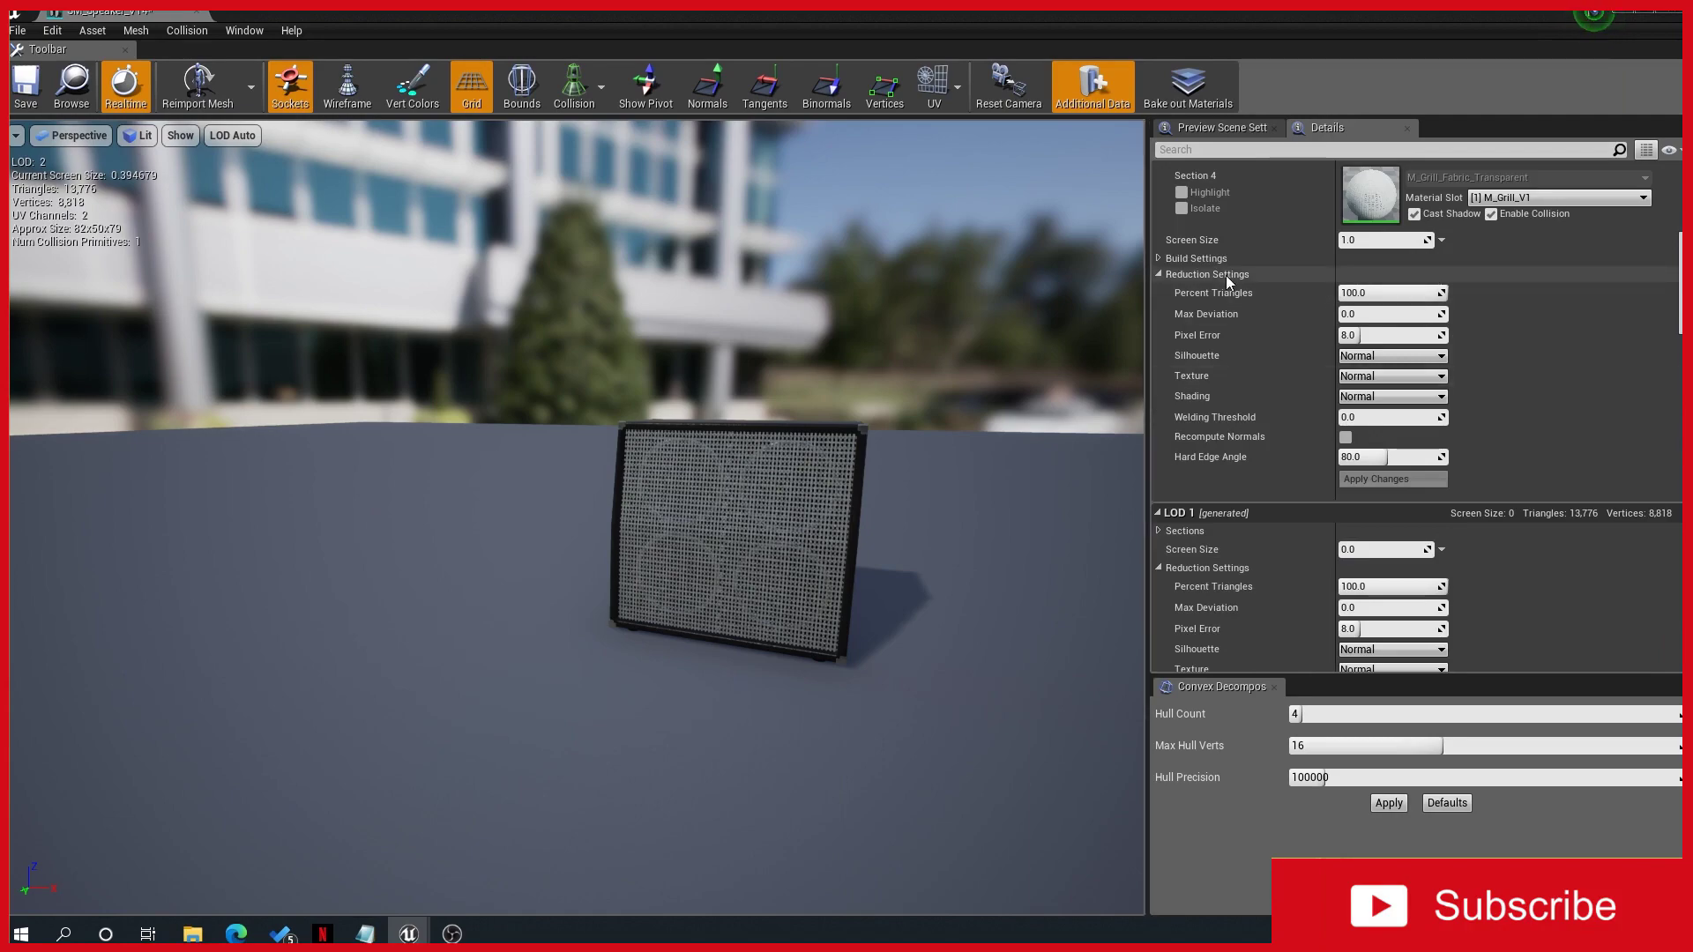
pyautogui.moveTo(824, 541); pyautogui.dragTo(873, 516)
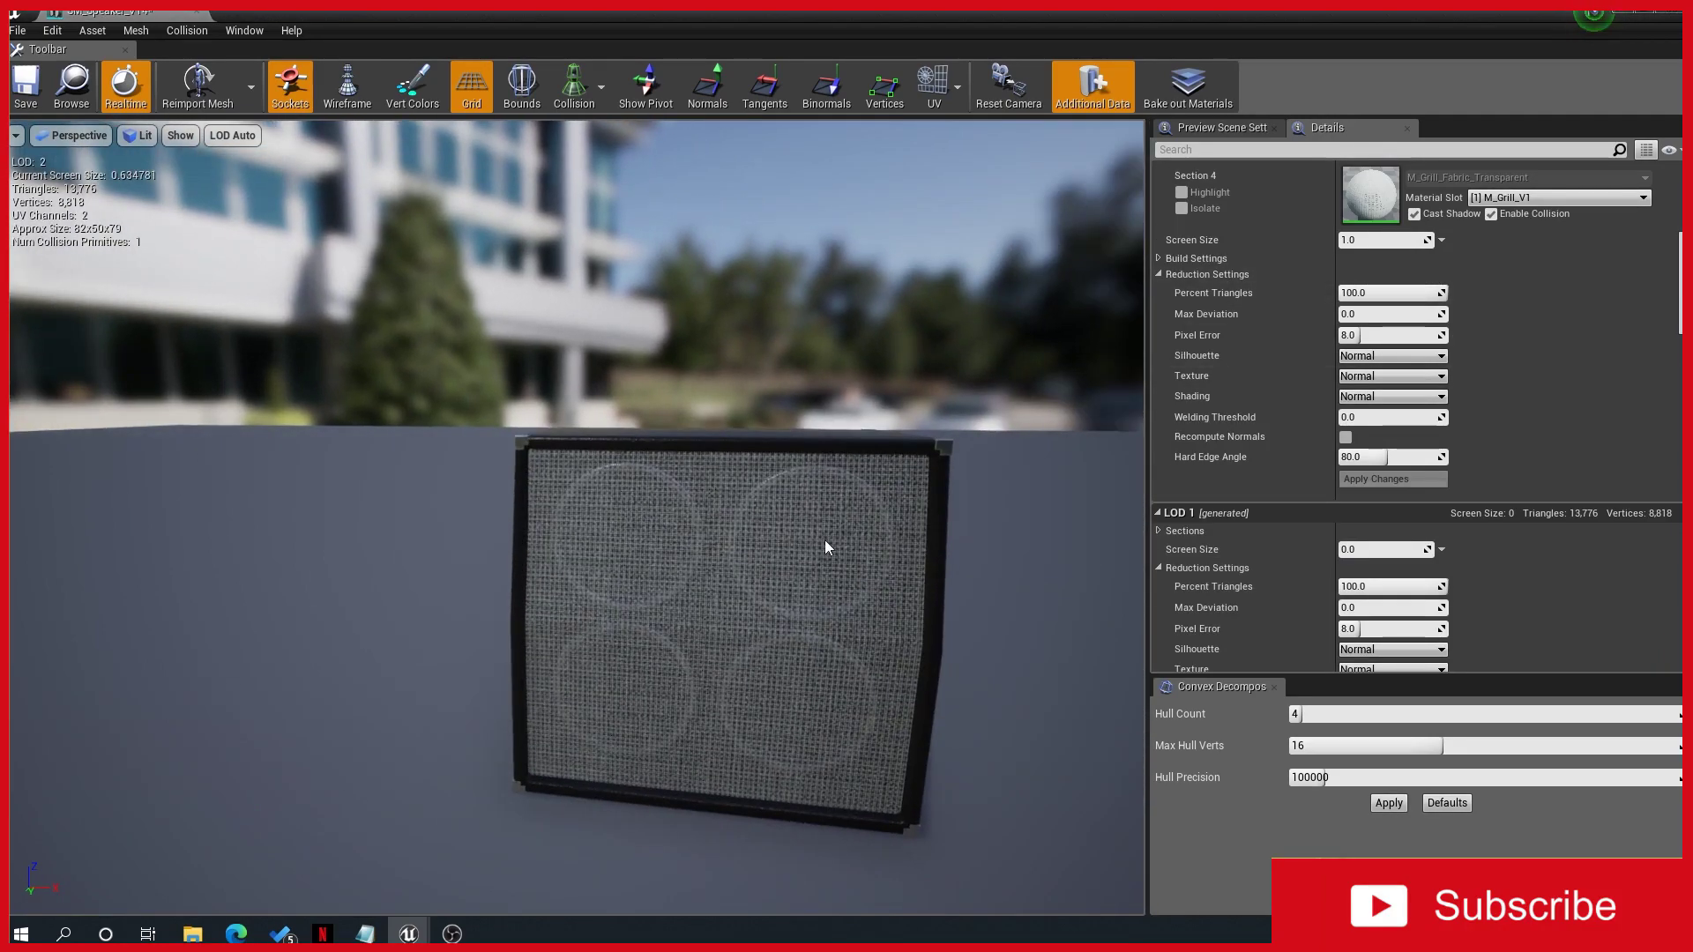
pyautogui.moveTo(858, 536); pyautogui.dragTo(928, 556, button='middle')
pyautogui.moveTo(896, 547); pyautogui.dragTo(859, 564, button='right')
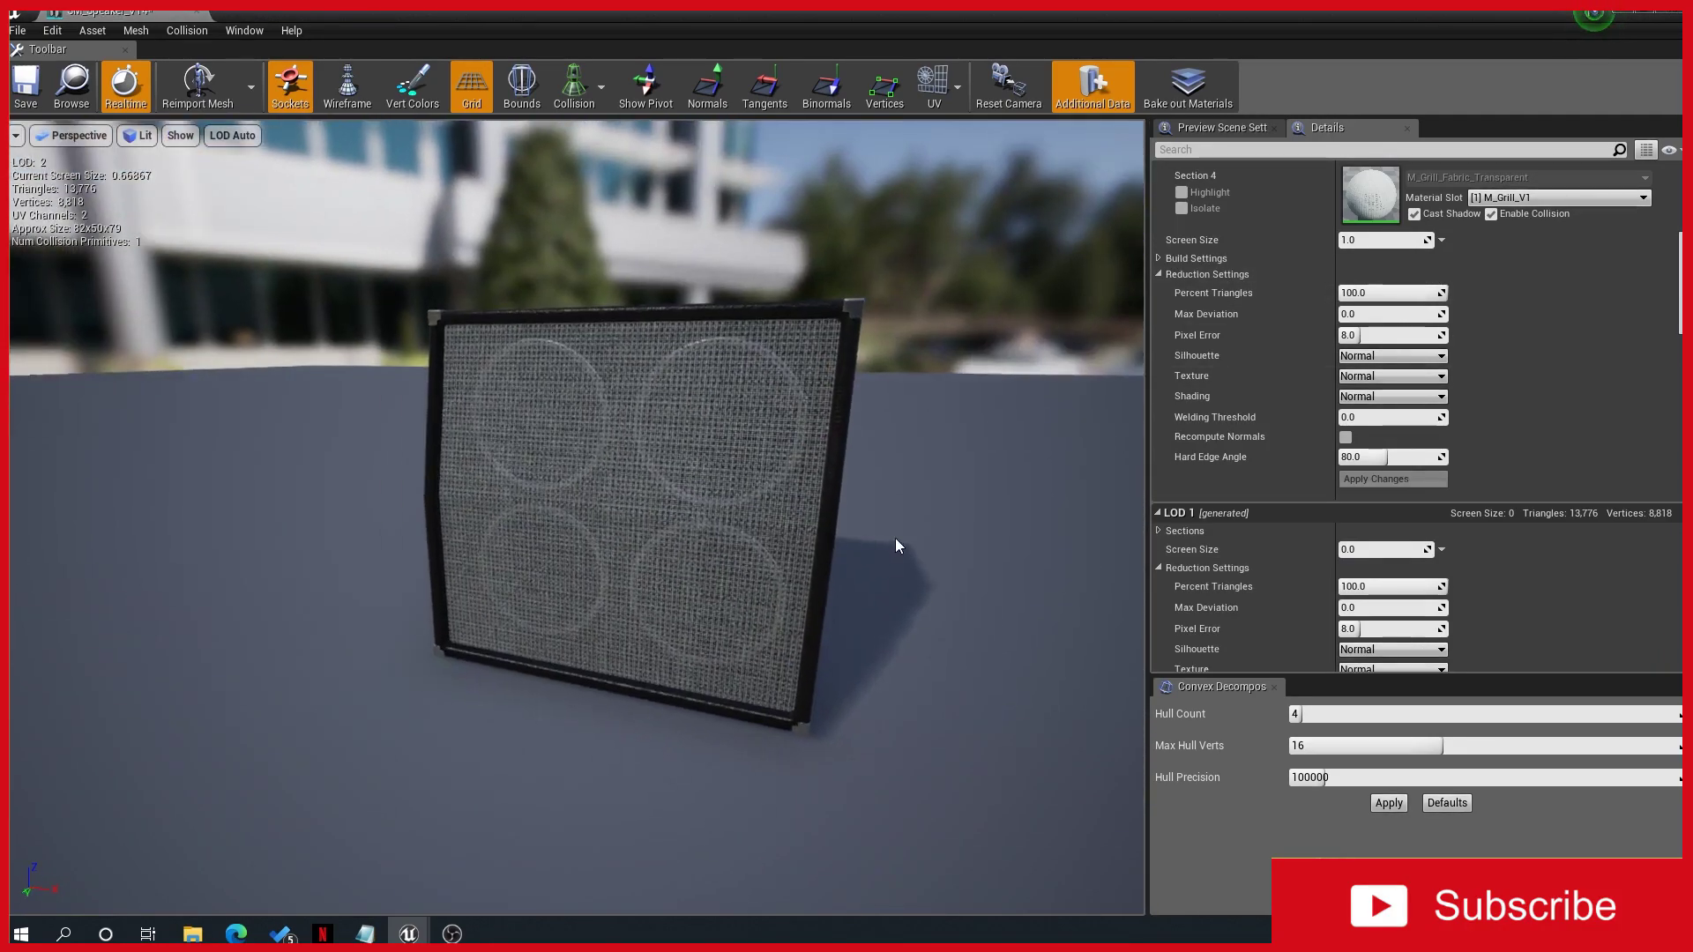
pyautogui.moveTo(895, 548); pyautogui.dragTo(935, 527, button='middle')
pyautogui.moveTo(801, 526); pyautogui.dragTo(801, 525)
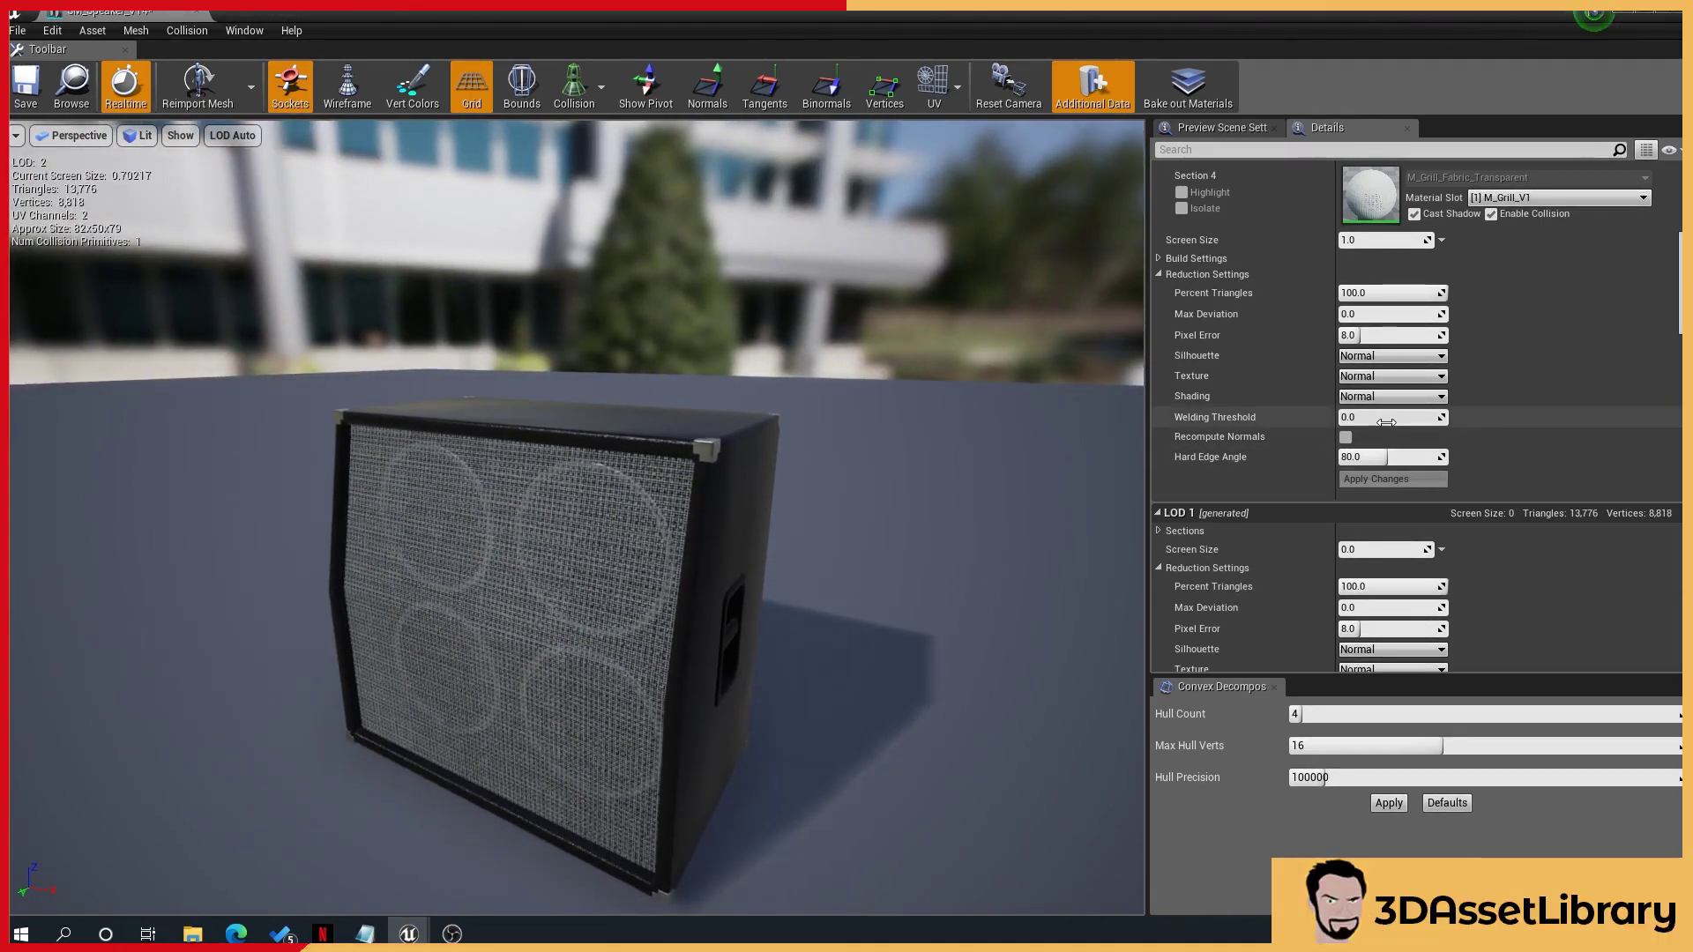
# Step: Set LOD 1's Screen Size to 0.4 and its Percent Triangles to 30, and apply the reduction
pyautogui.scroll(-3, 1411, 405)
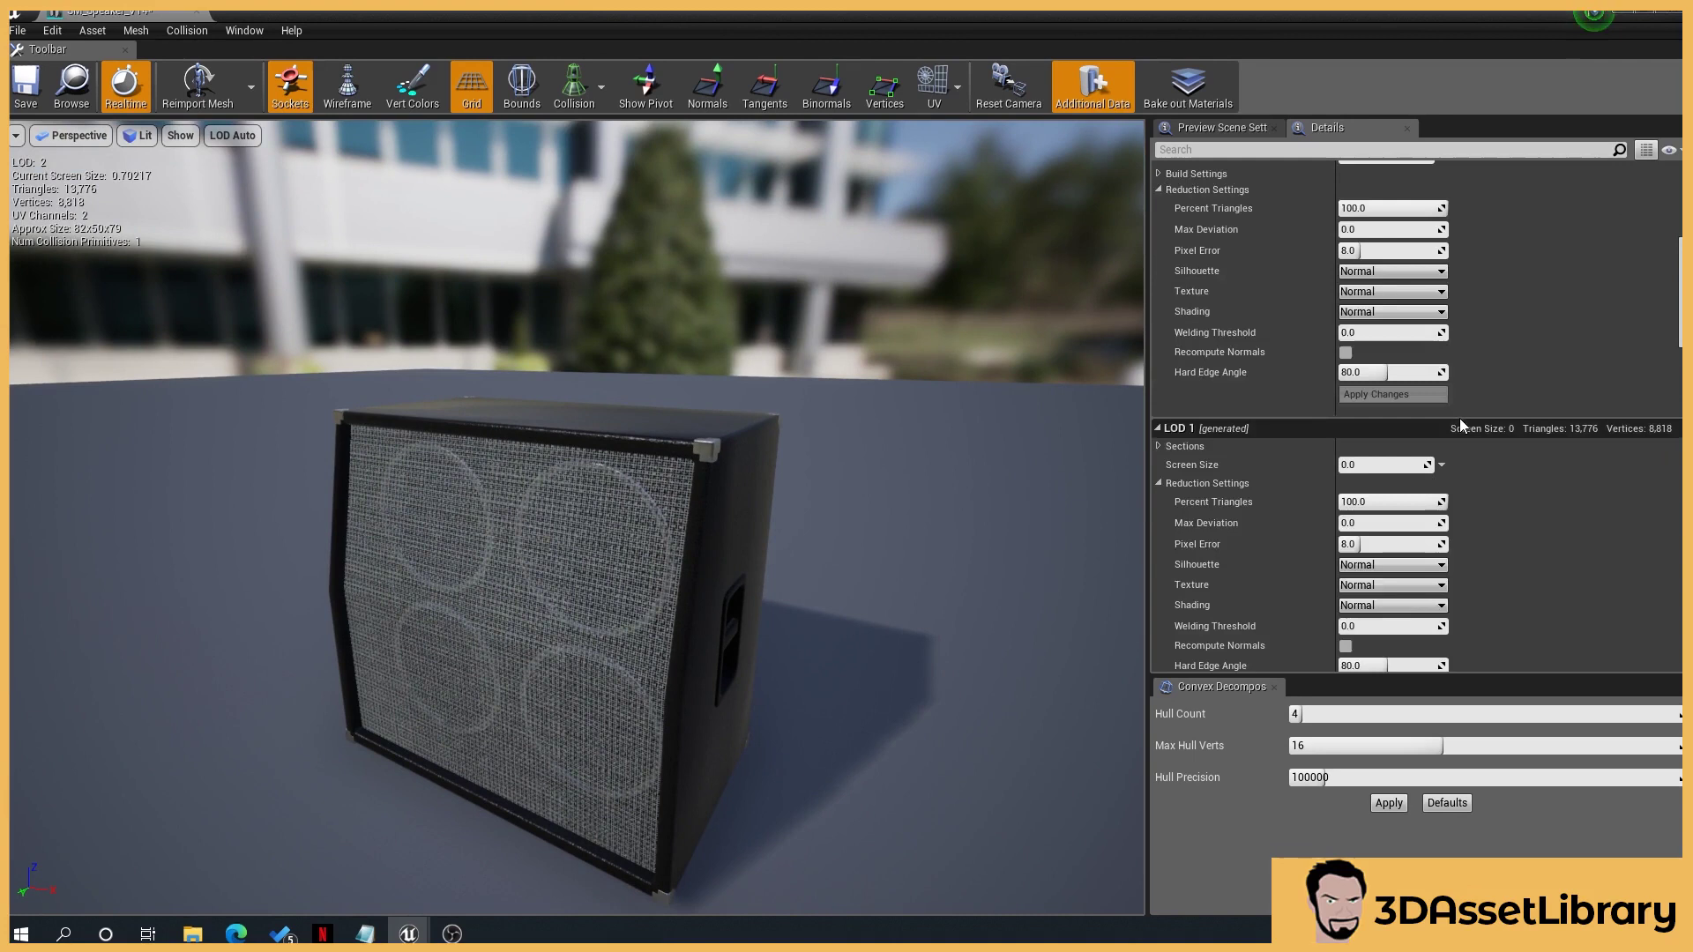
pyautogui.click(1375, 379)
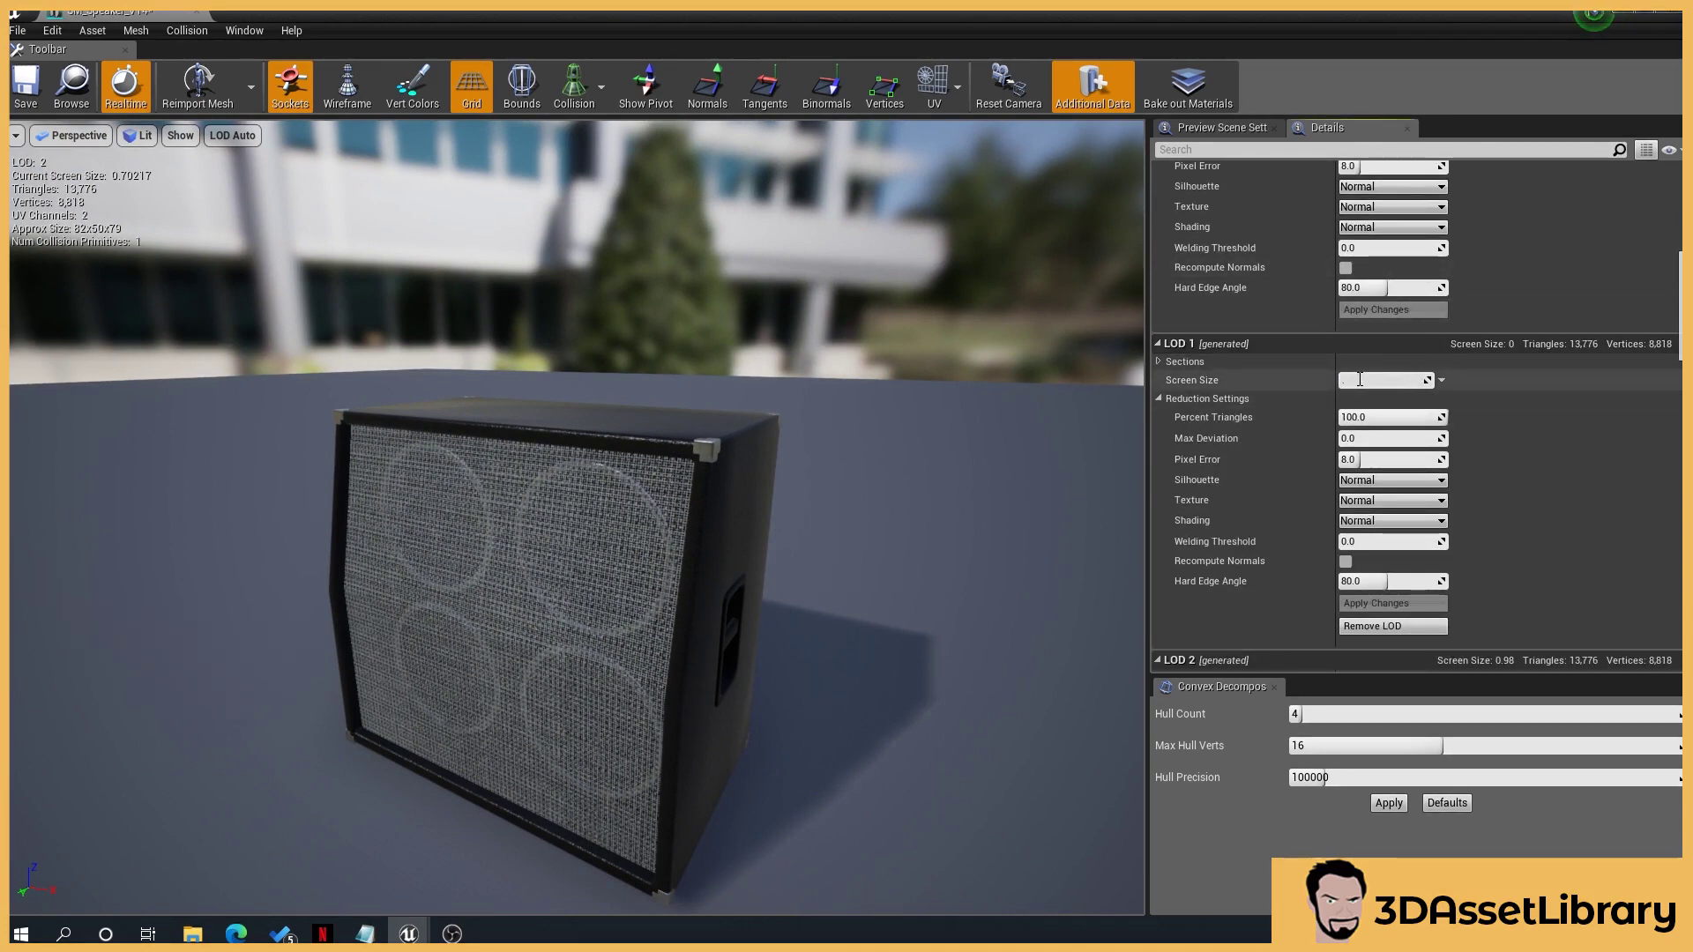
pyautogui.write('0.4')
pyautogui.press('Return')
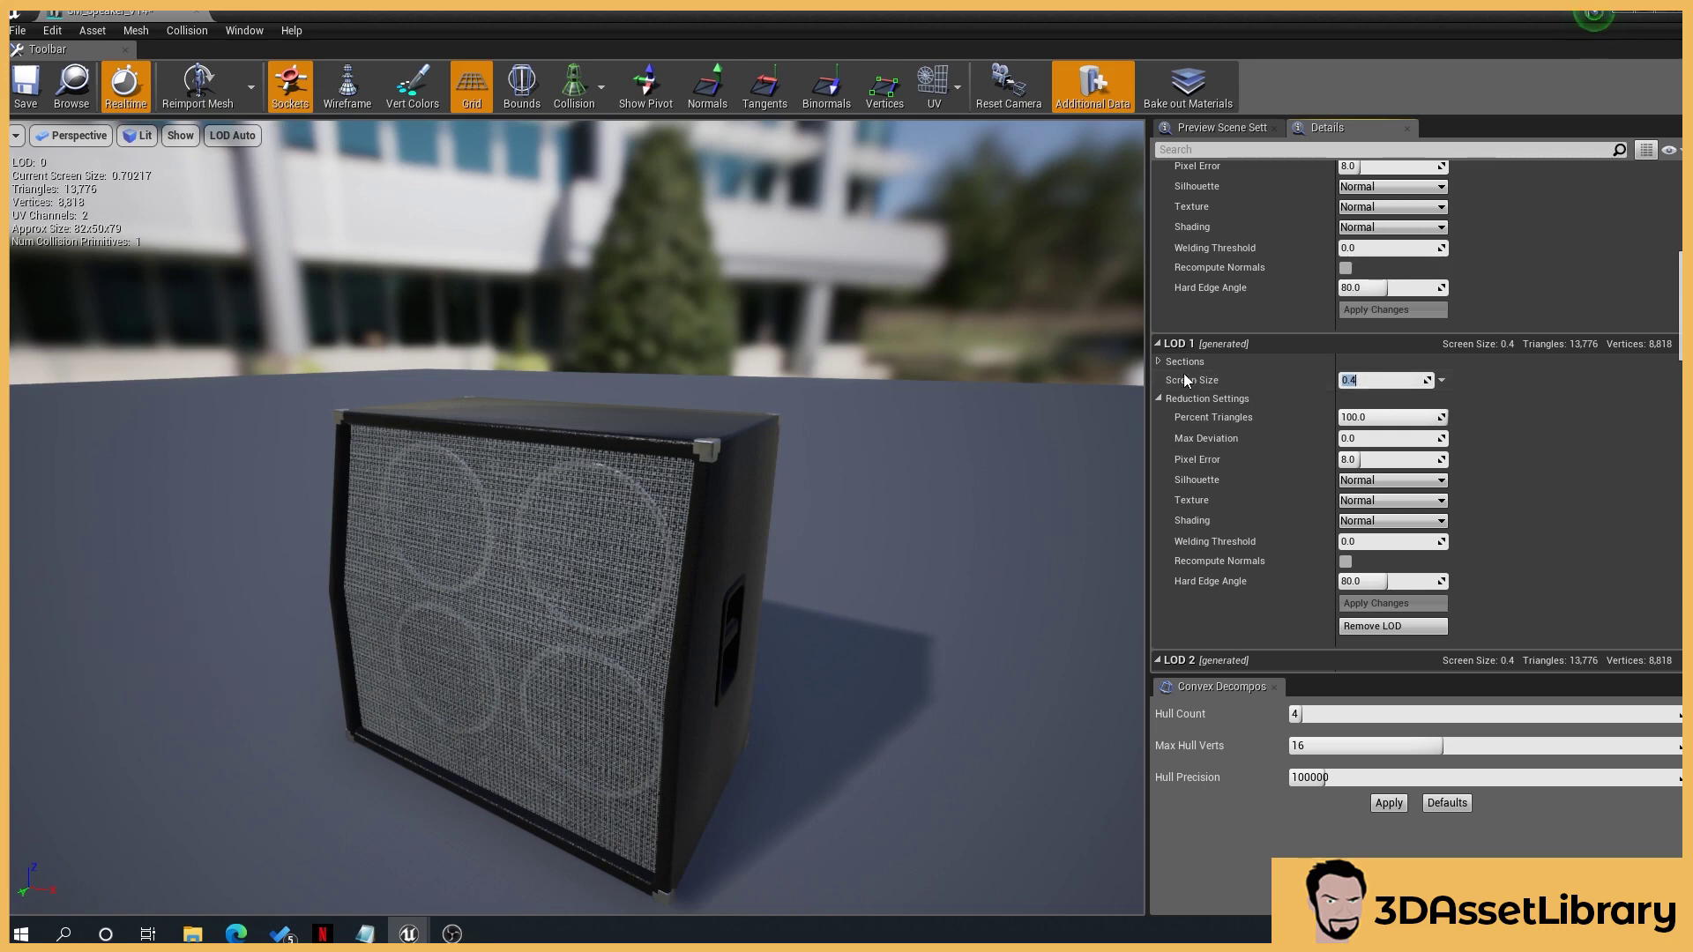
pyautogui.click(1385, 418)
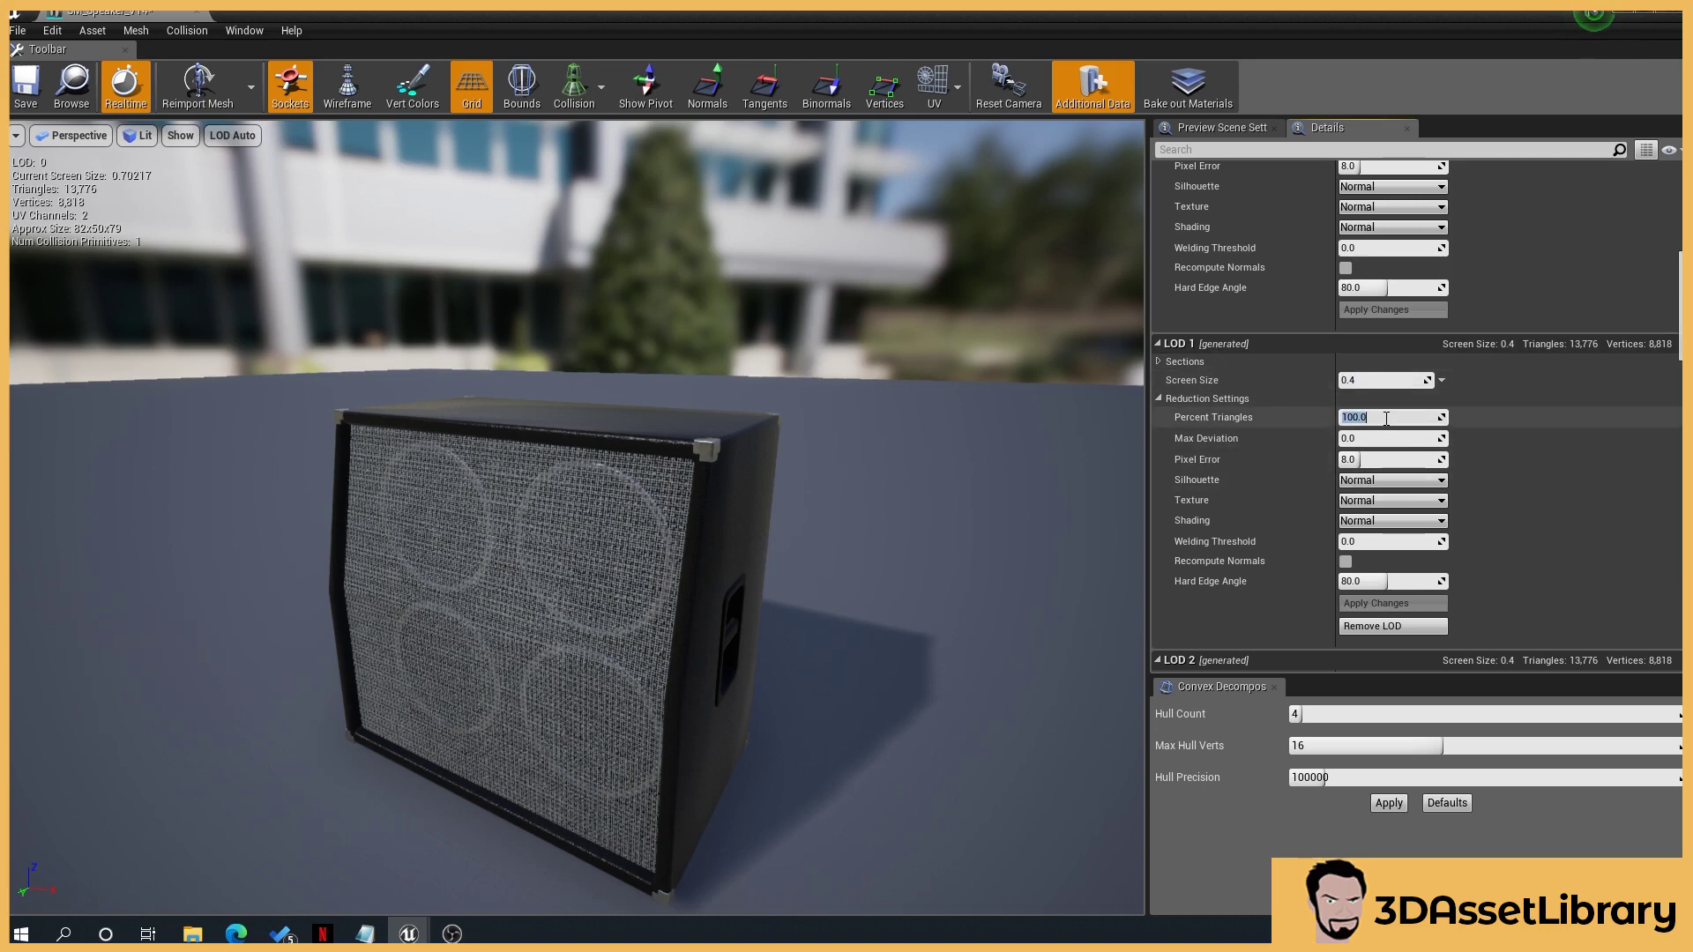
pyautogui.press('Return')
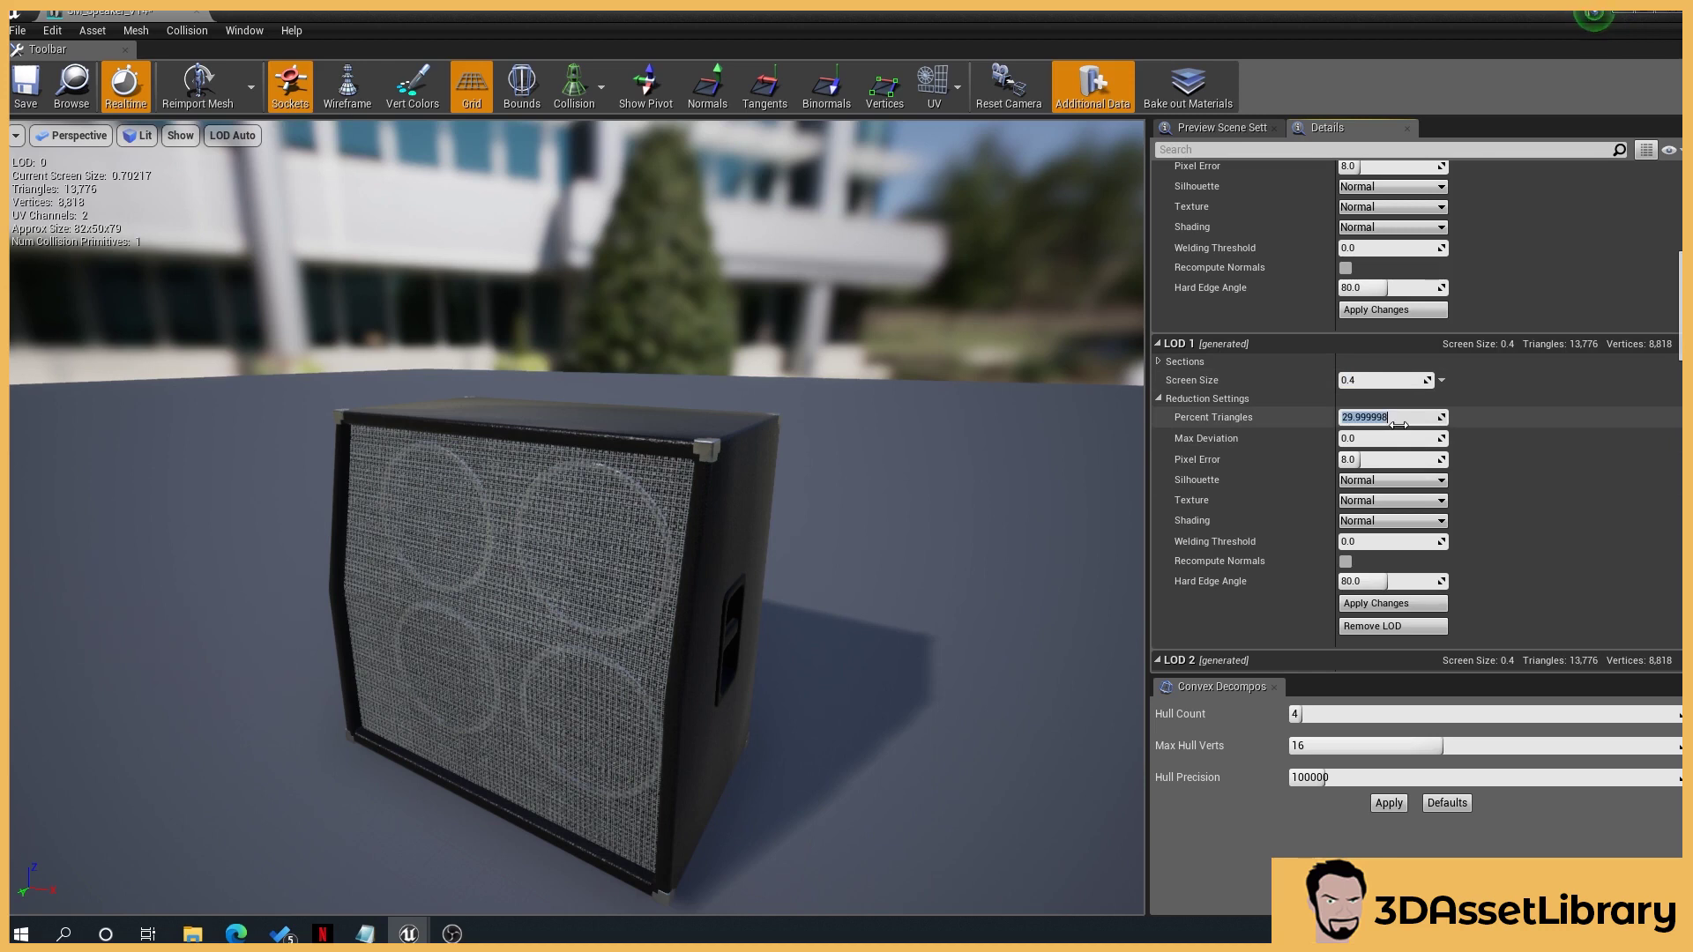
pyautogui.click(1418, 606)
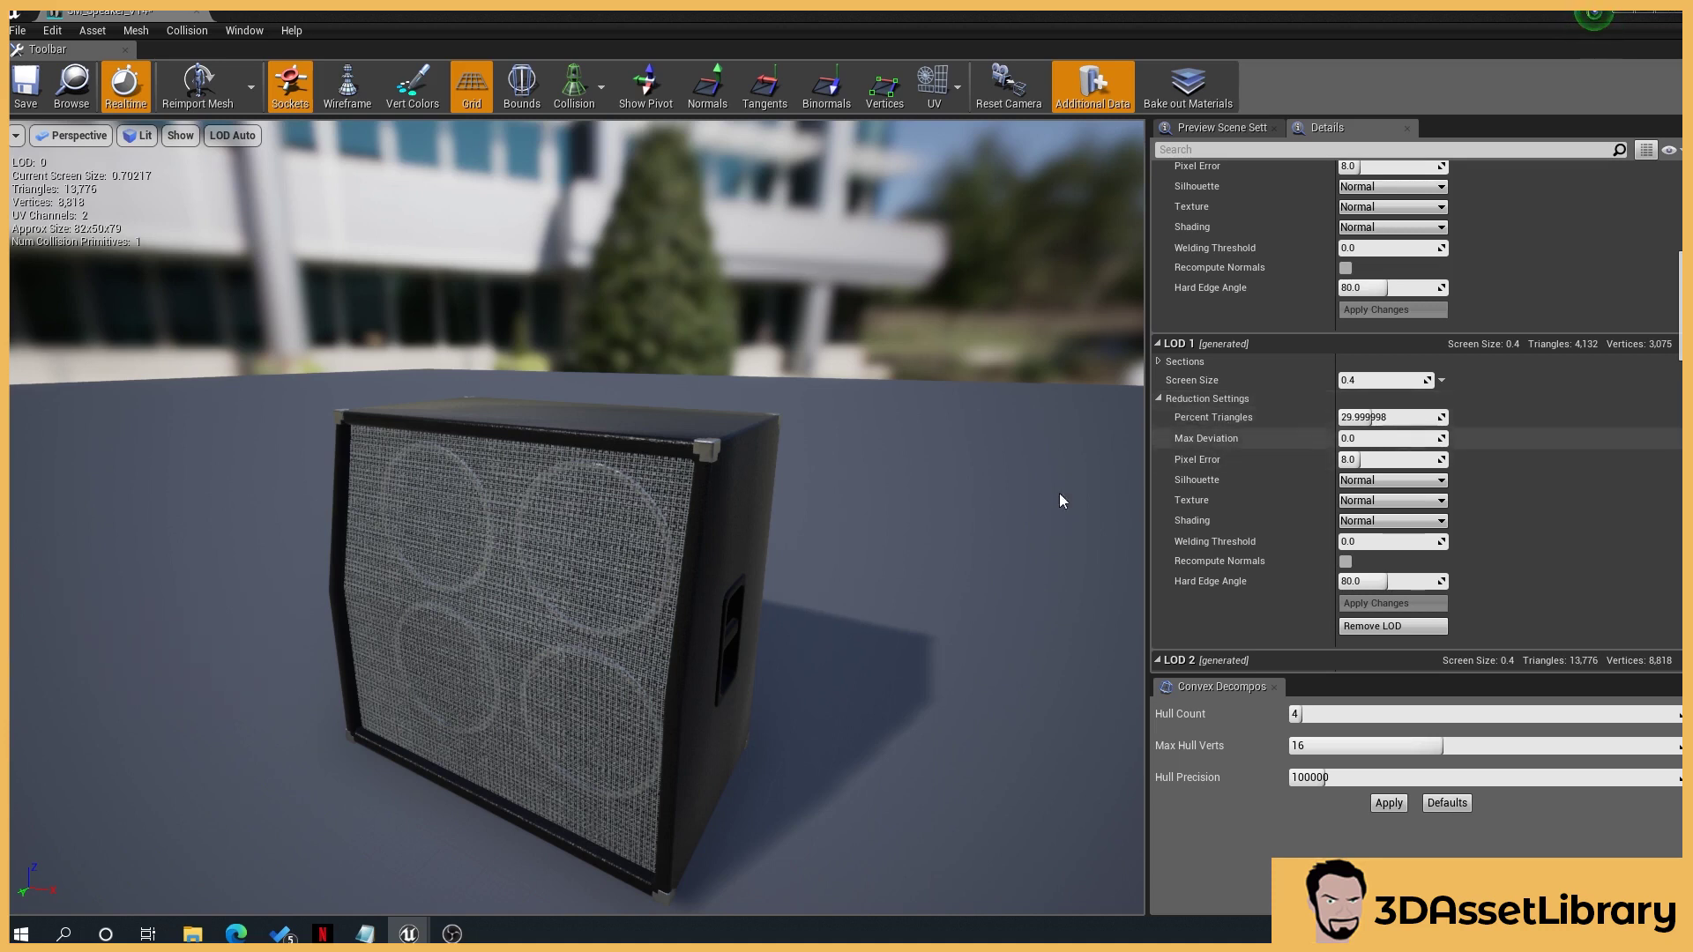
# Step: Set LOD 2's Screen Size to 0.1
pyautogui.scroll(-5, 1181, 463)
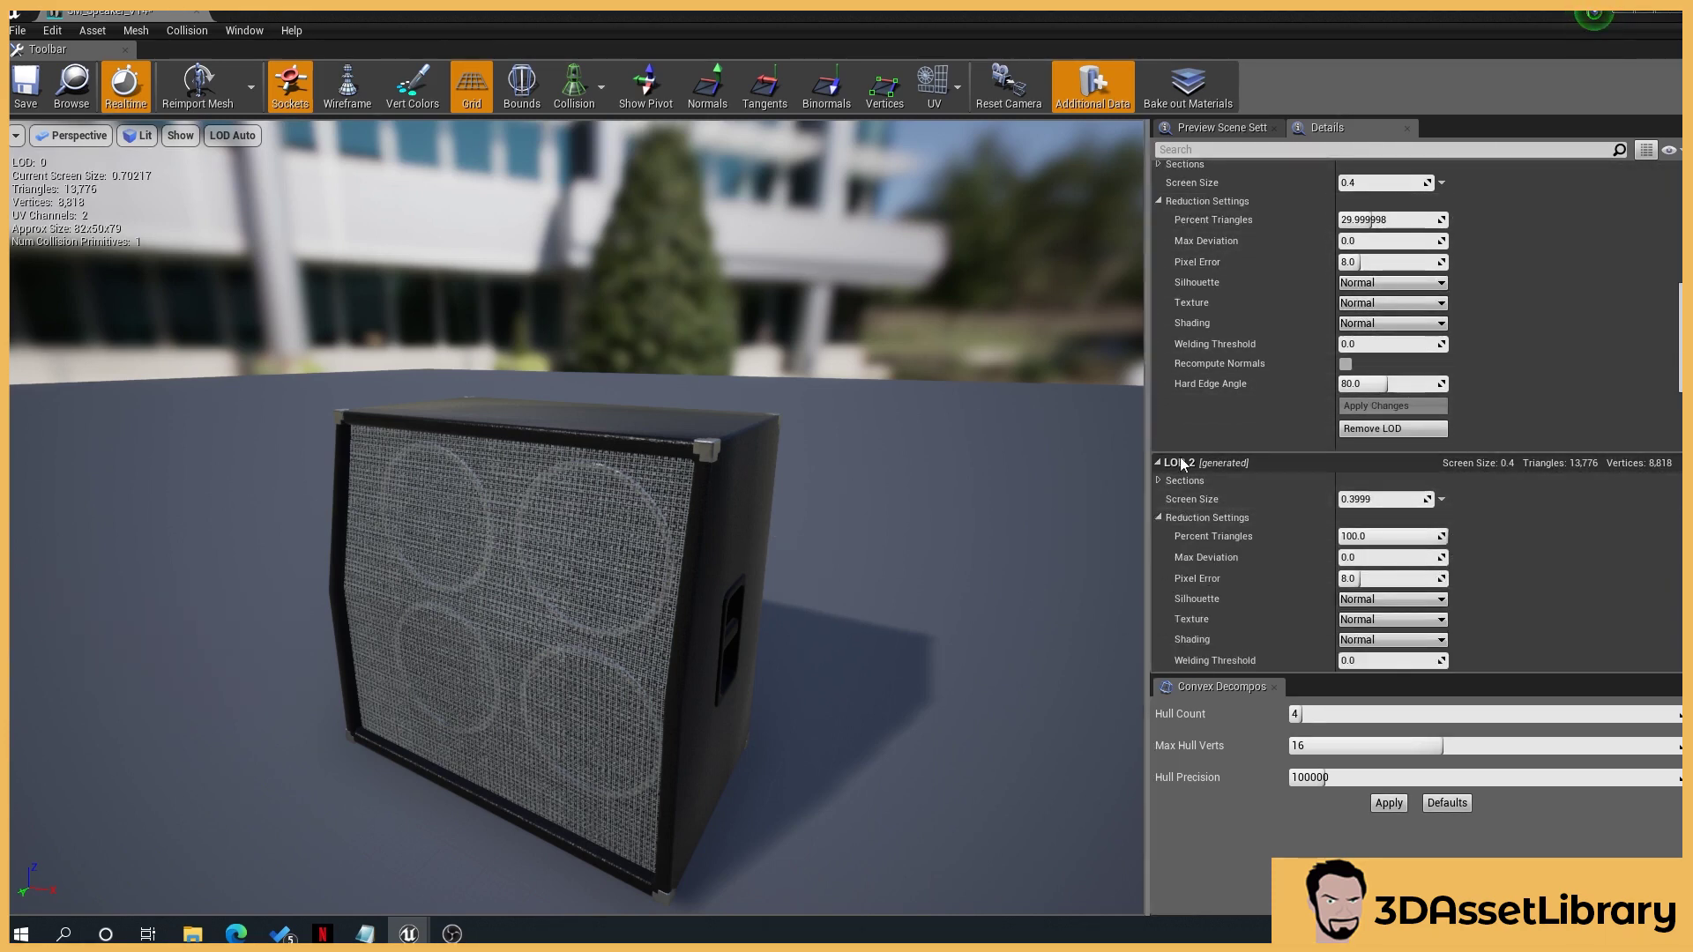
pyautogui.click(1382, 501)
pyautogui.press('Tab')
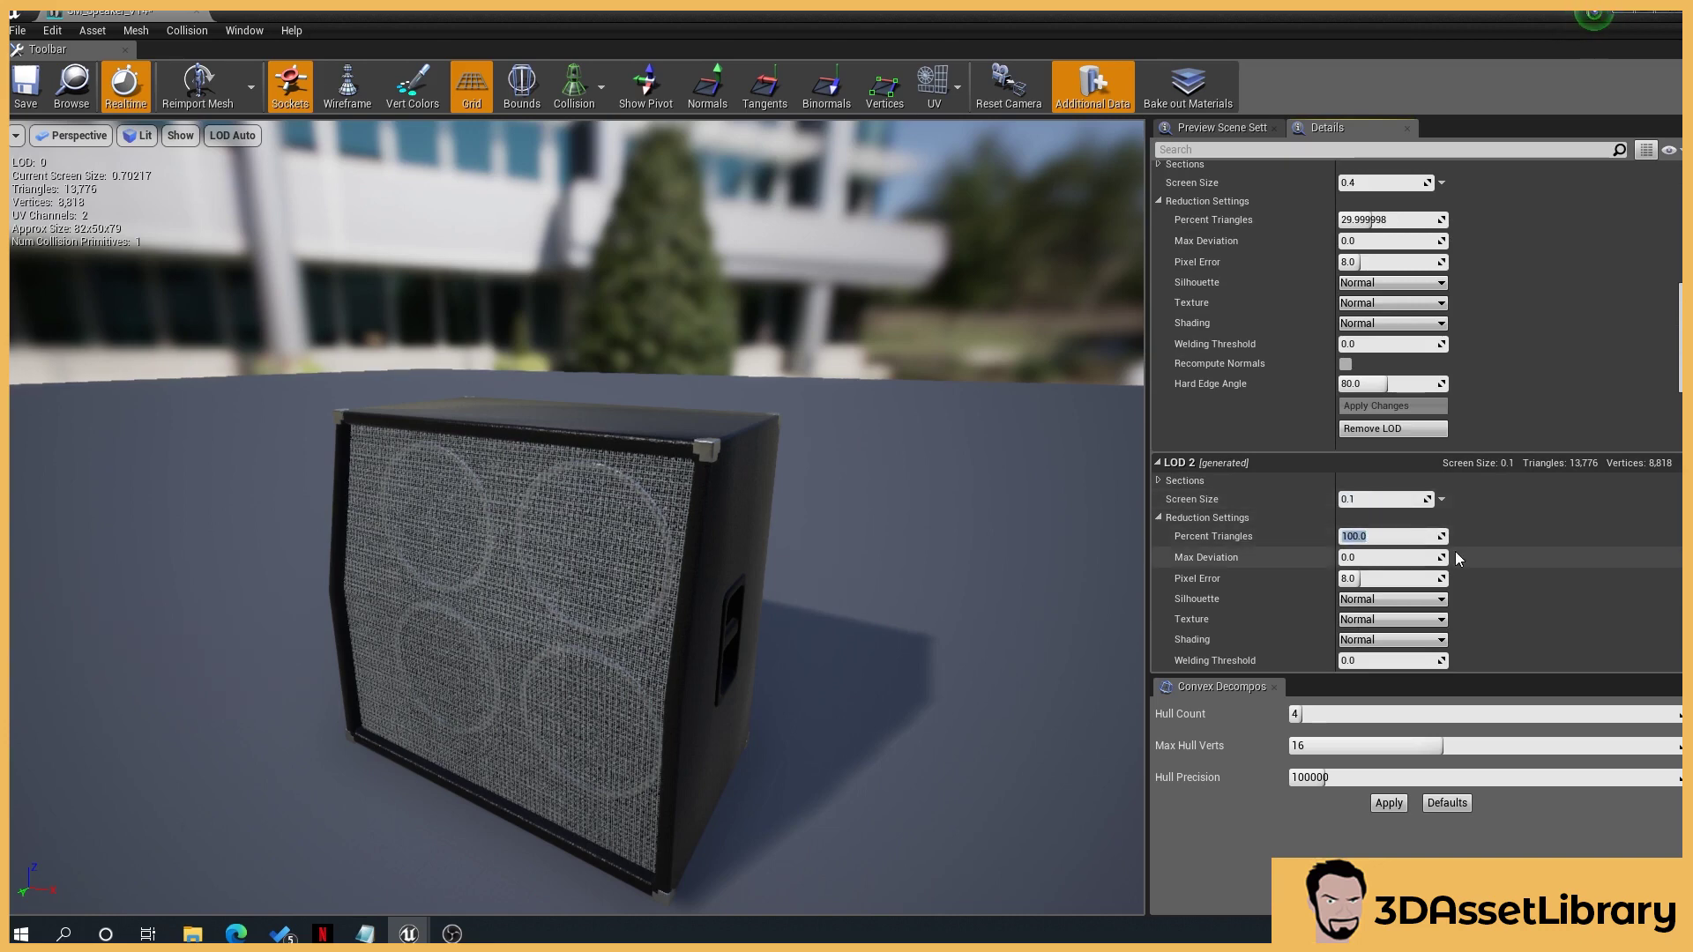
# Step: Set LOD 2's Percent Triangles to 1 and apply the reduction to the speaker mesh
pyautogui.write('1')
pyautogui.press('Return')
pyautogui.scroll(-5, 1467, 529)
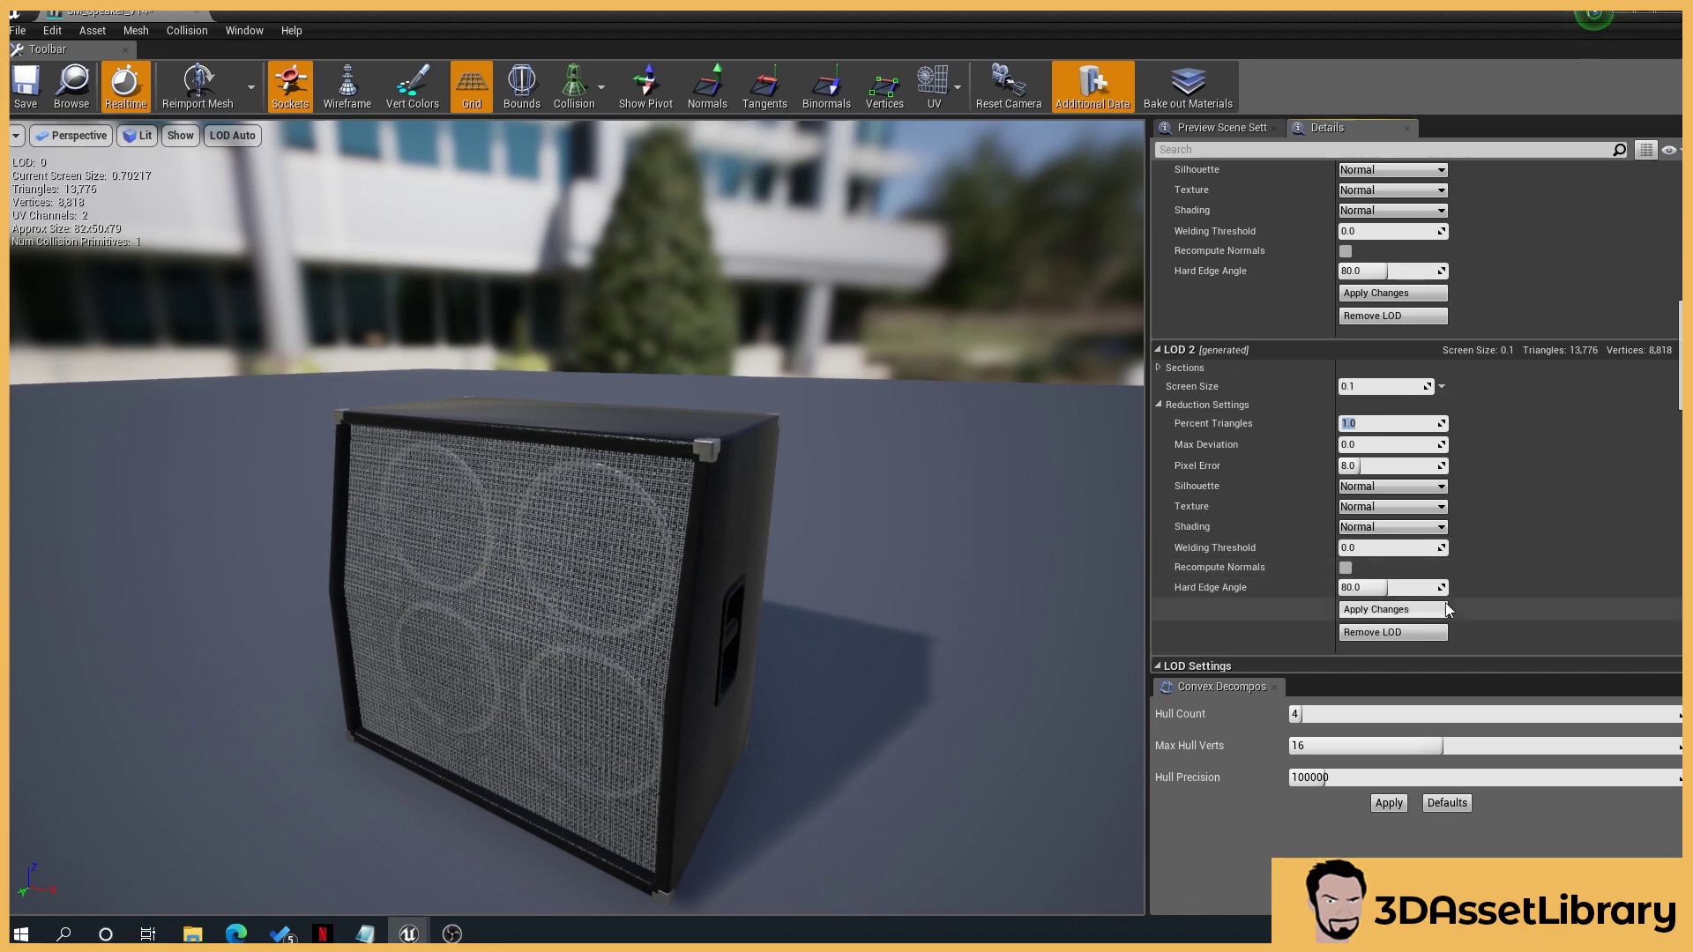
pyautogui.click(1395, 527)
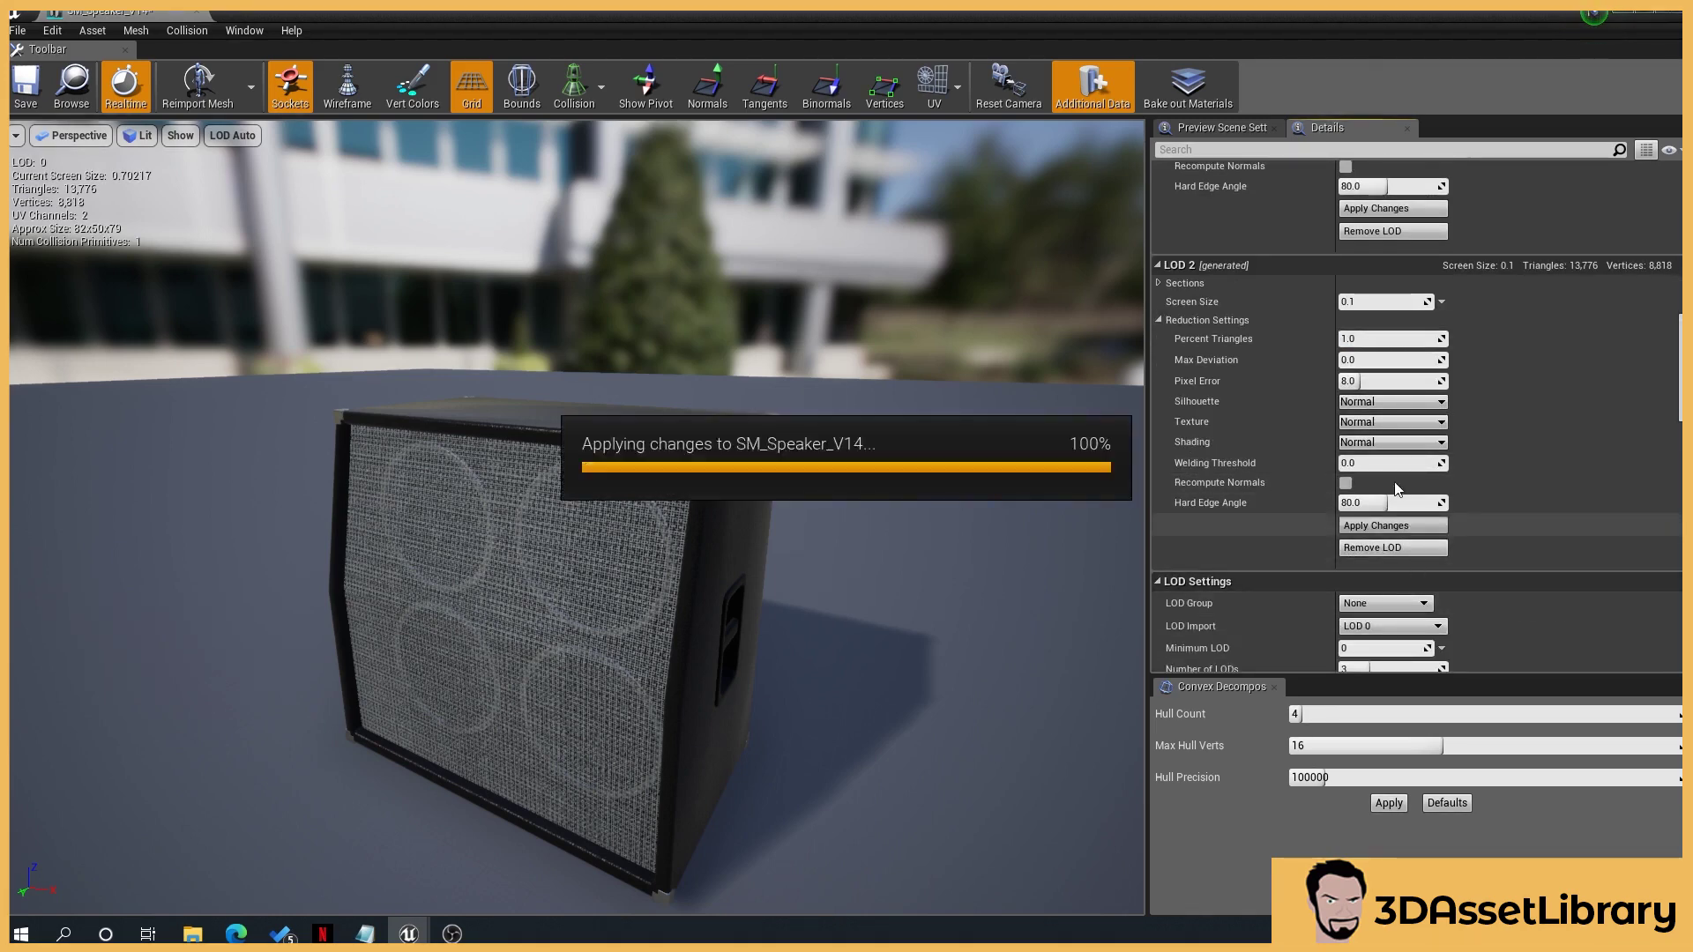
pyautogui.scroll(-1, 663, 282)
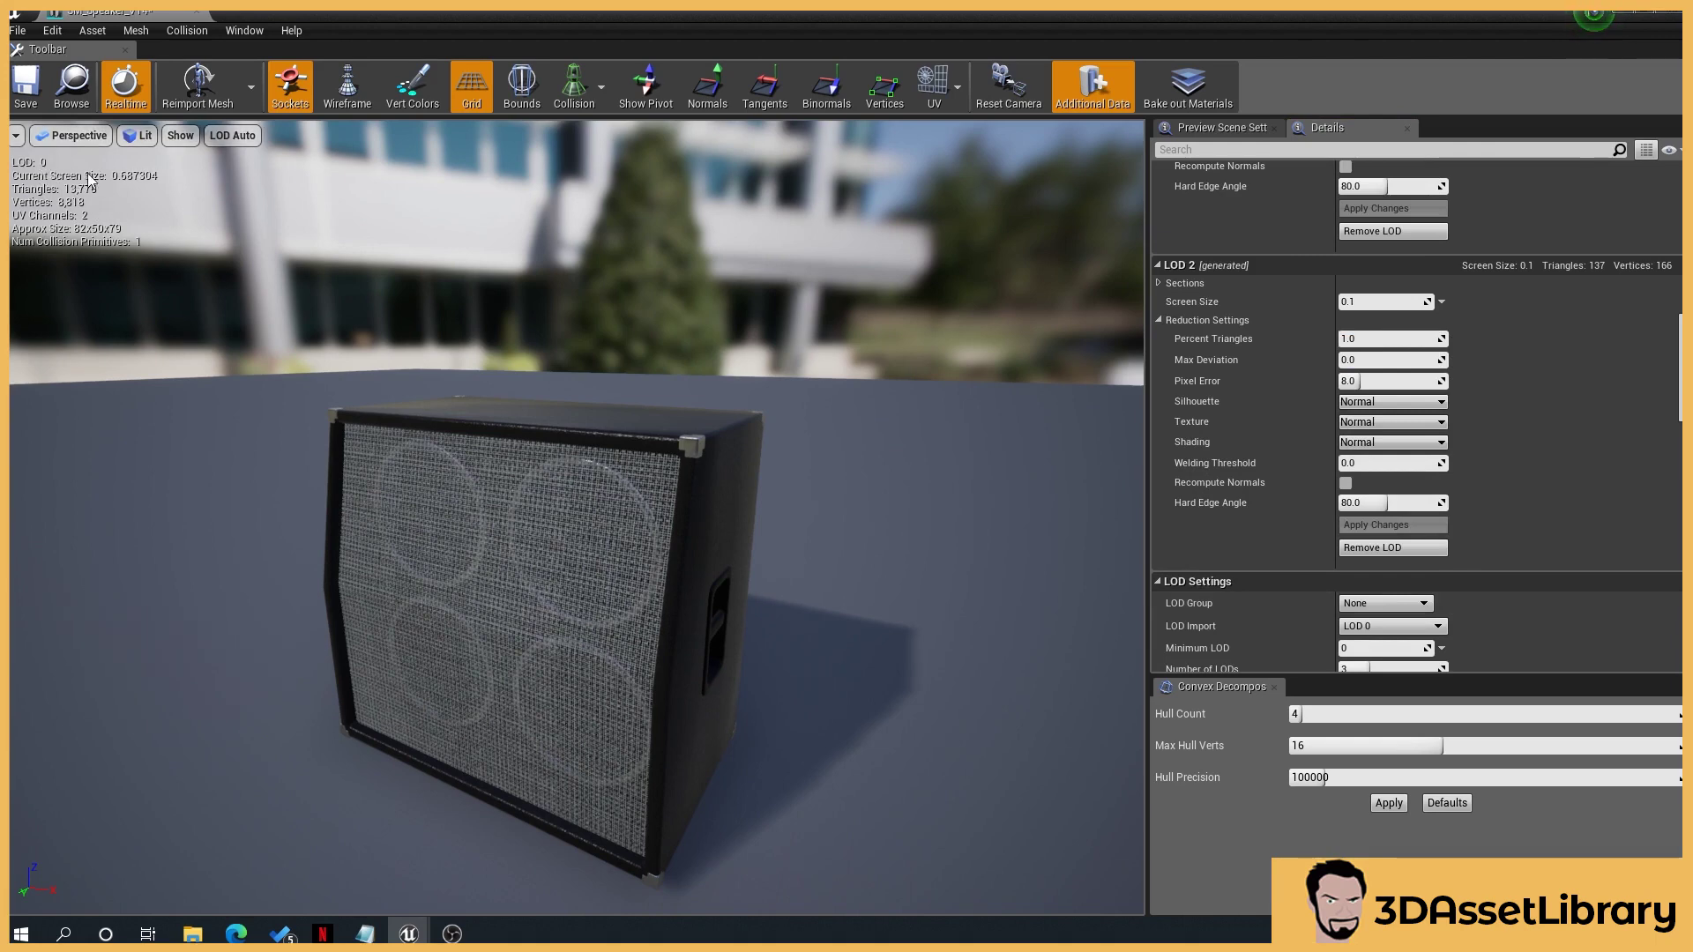
# Step: Examine how the speaker switches between LOD 0, LOD 1 and LOD 2 as the camera distance changes
pyautogui.moveTo(706, 374); pyautogui.dragTo(717, 540)
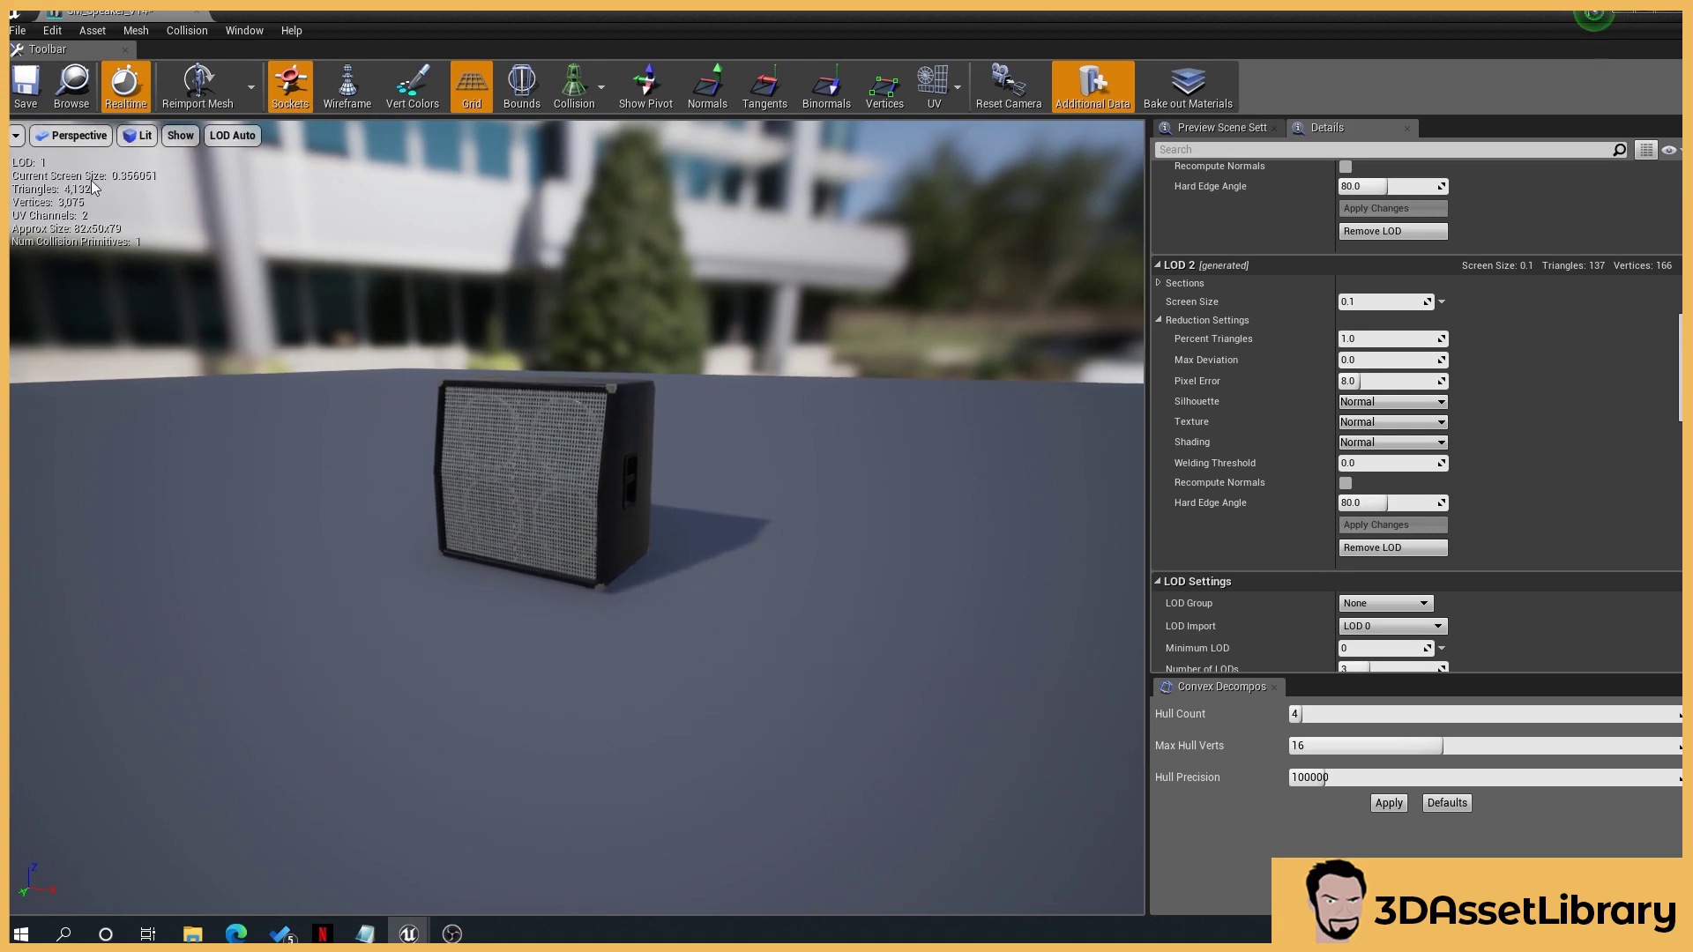
pyautogui.moveTo(691, 589); pyautogui.dragTo(686, 661)
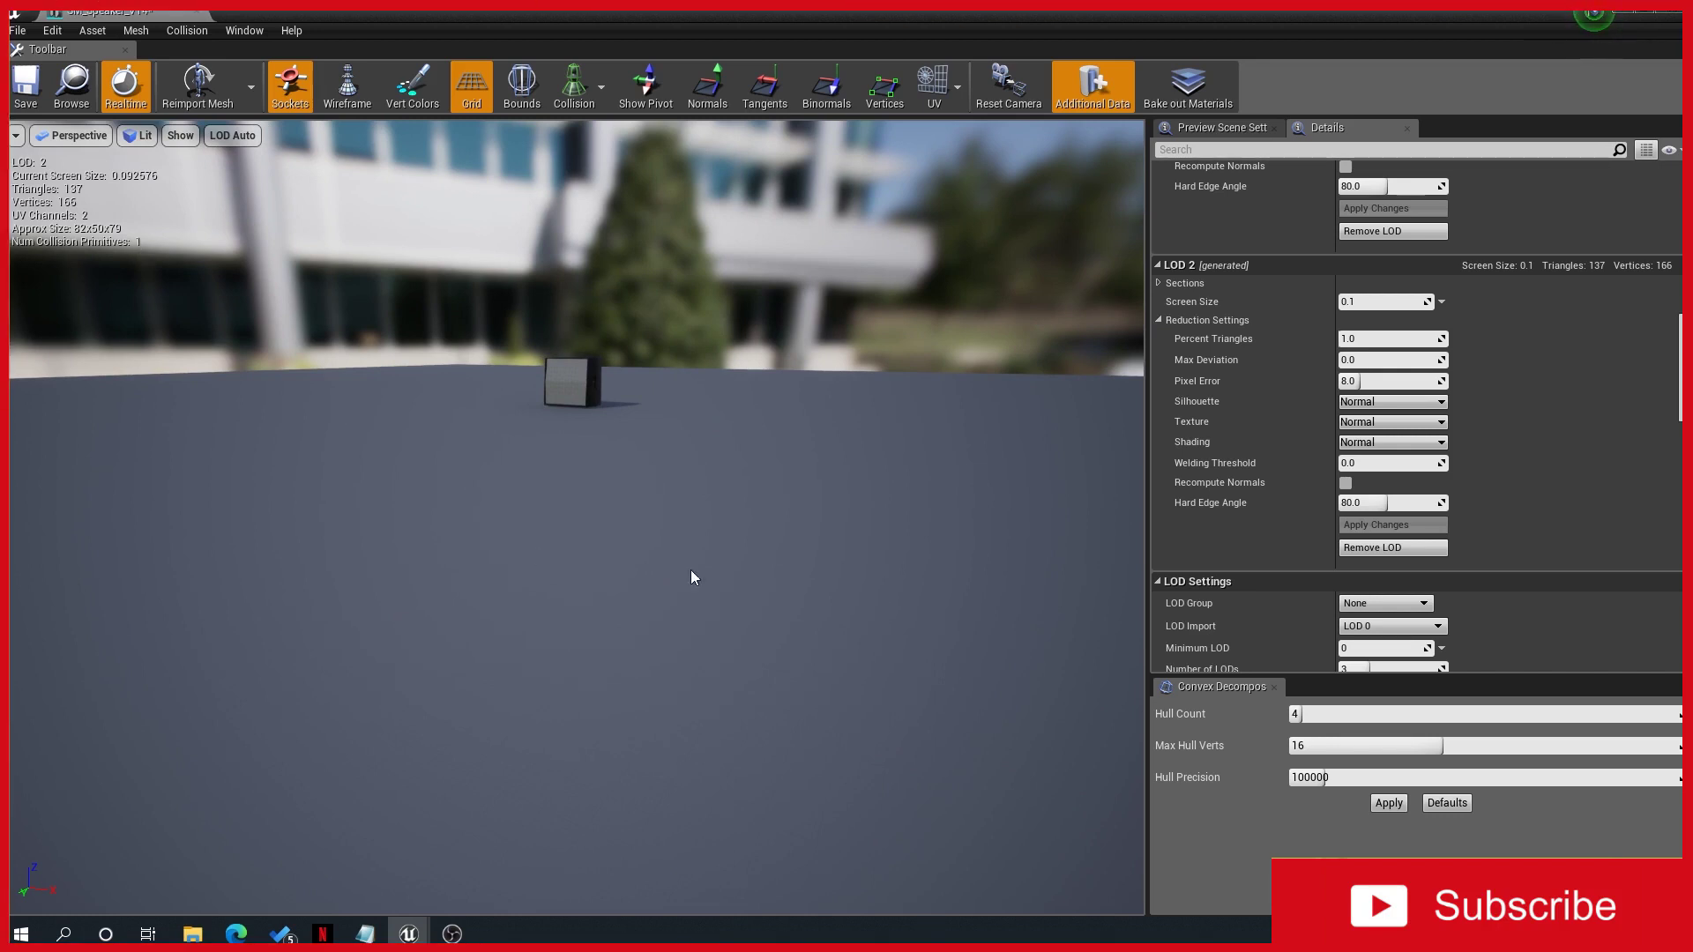
pyautogui.moveTo(876, 506); pyautogui.dragTo(842, 453)
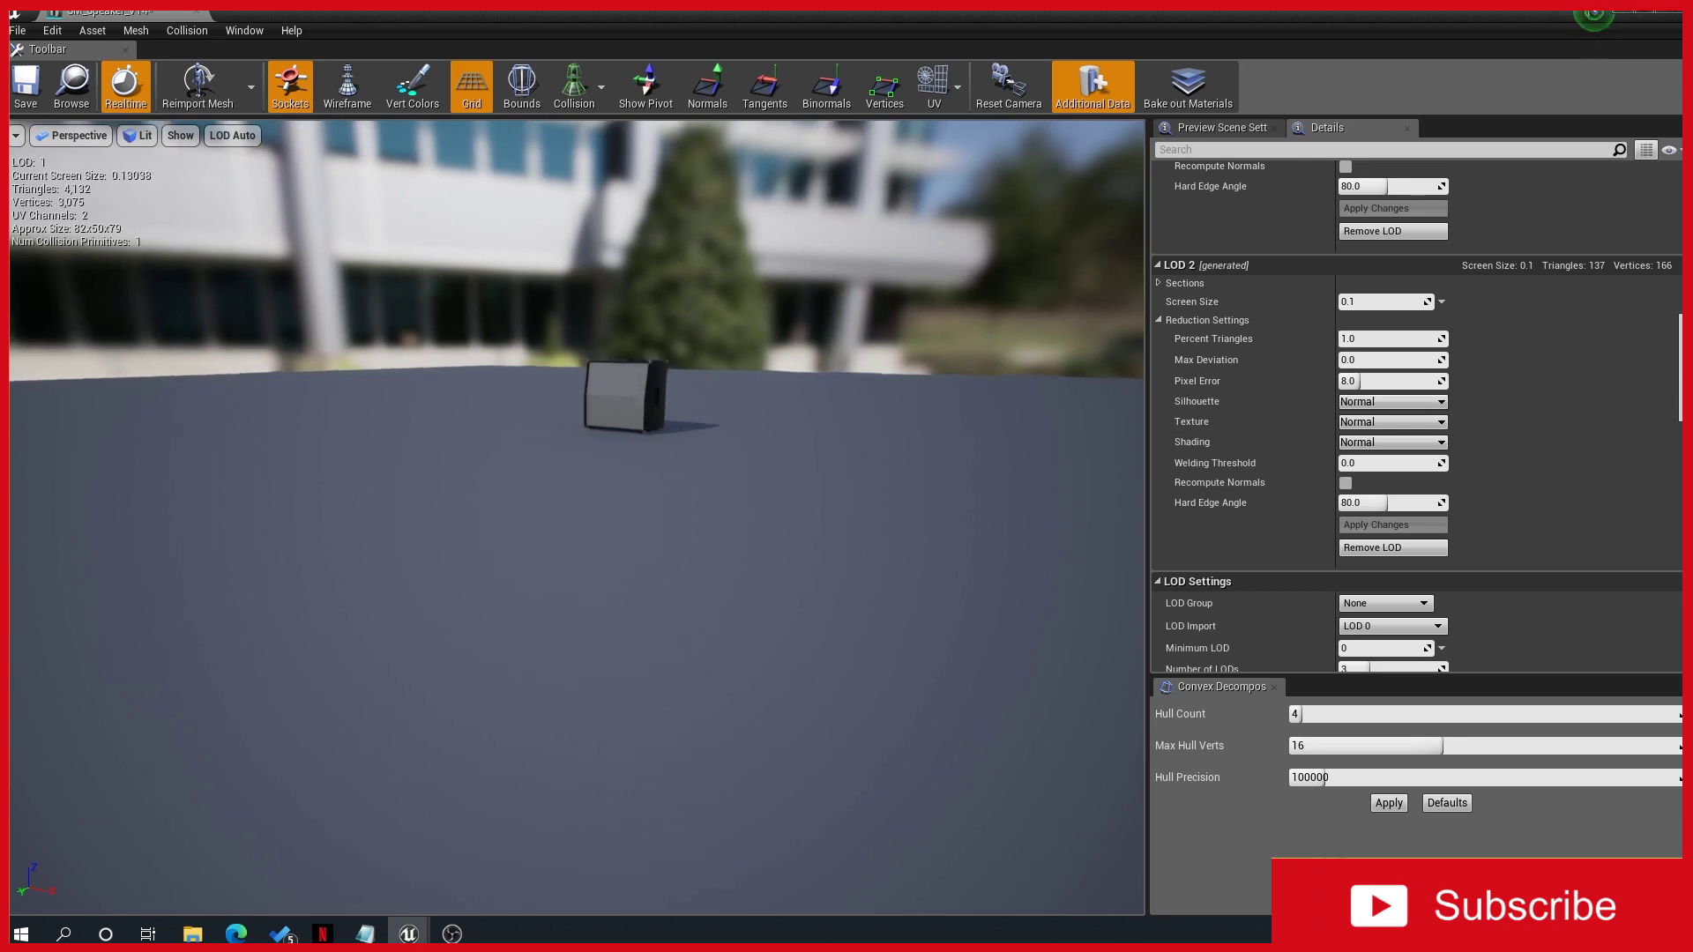
pyautogui.moveTo(685, 401); pyautogui.dragTo(677, 520)
pyautogui.moveTo(619, 679); pyautogui.dragTo(623, 651)
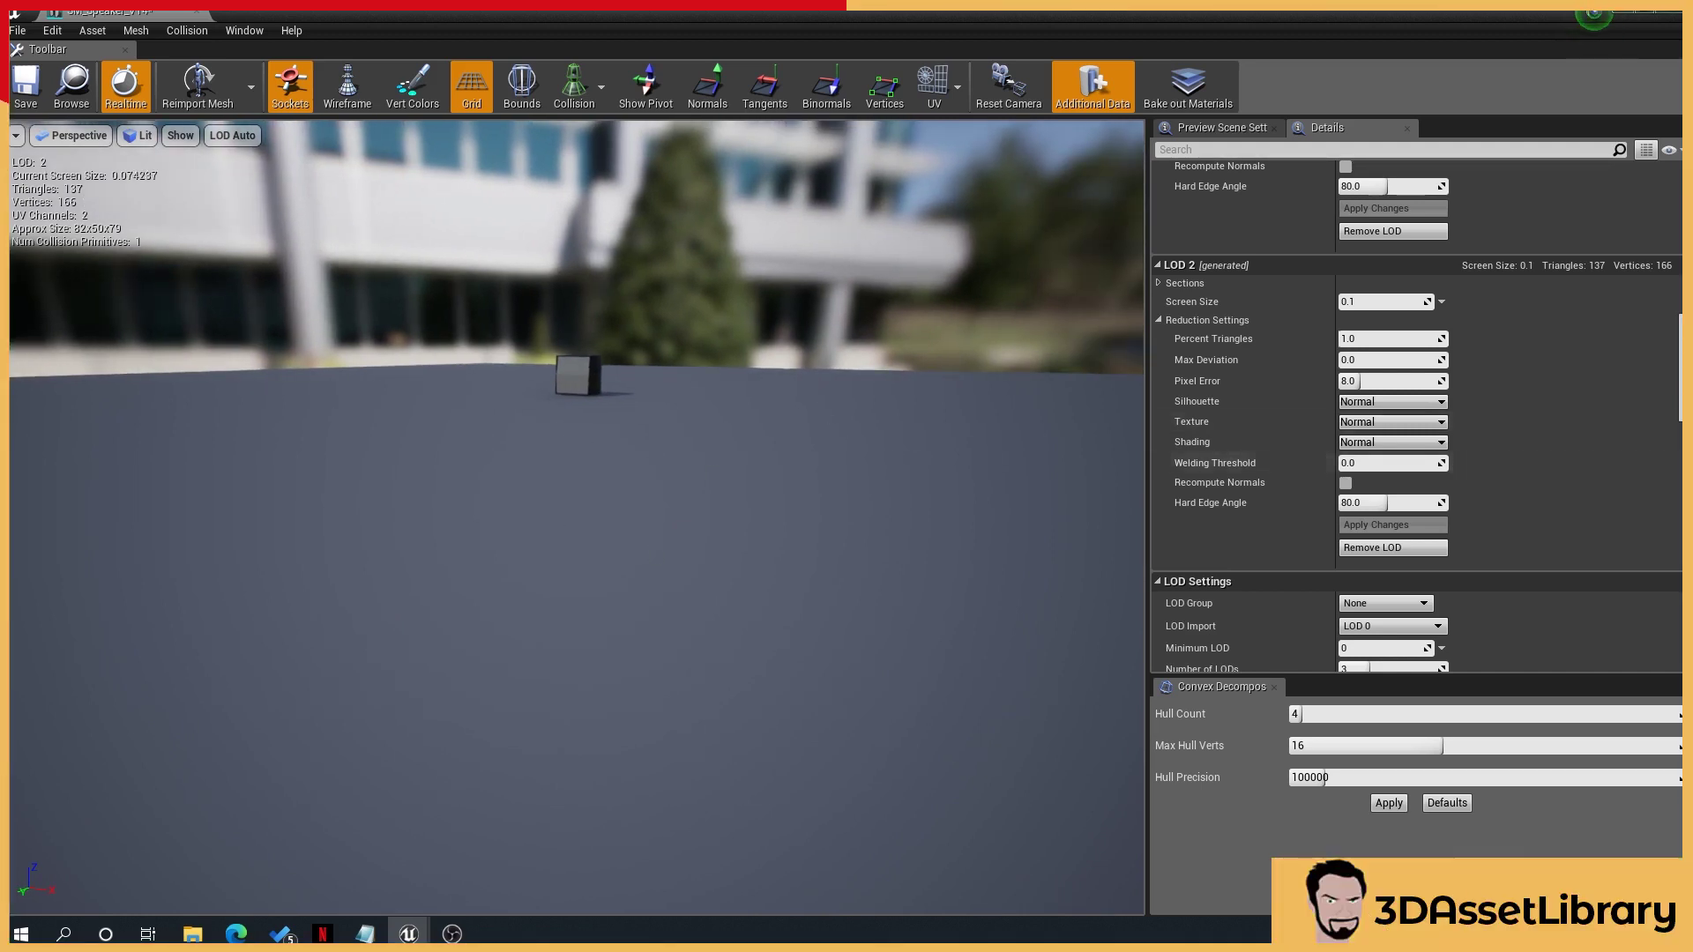
# Step: Expand LOD 2's sections and disable Cast Shadow for all five, Section 0 through Section 4
pyautogui.click(1159, 283)
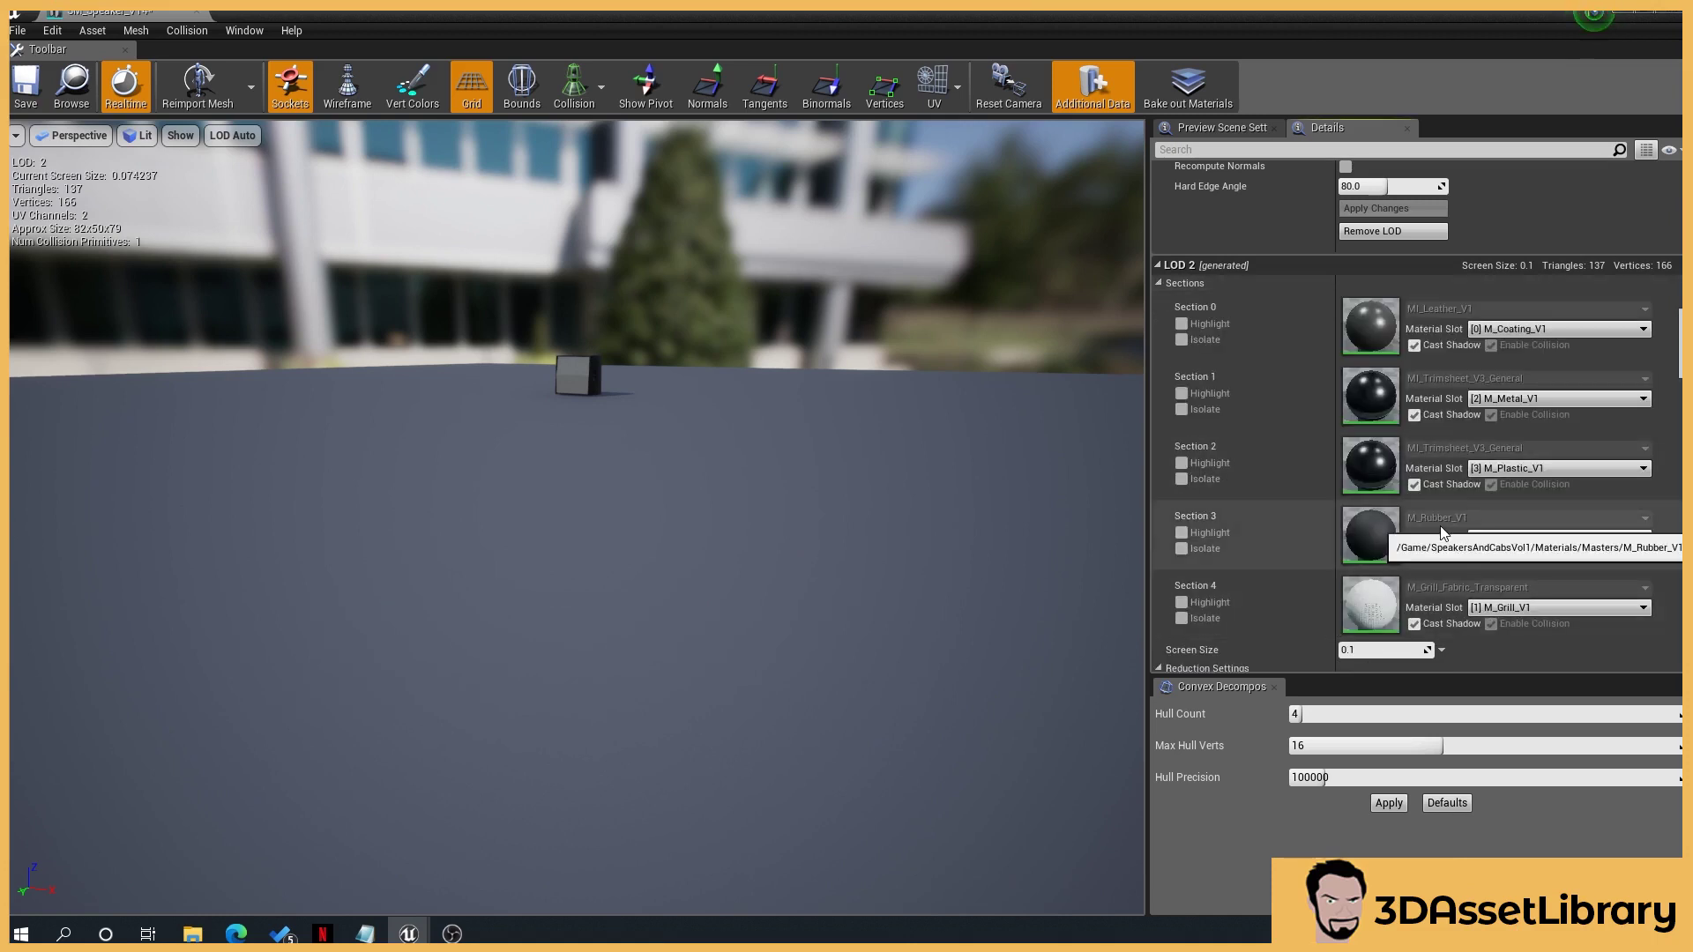
pyautogui.scroll(-1, 1428, 521)
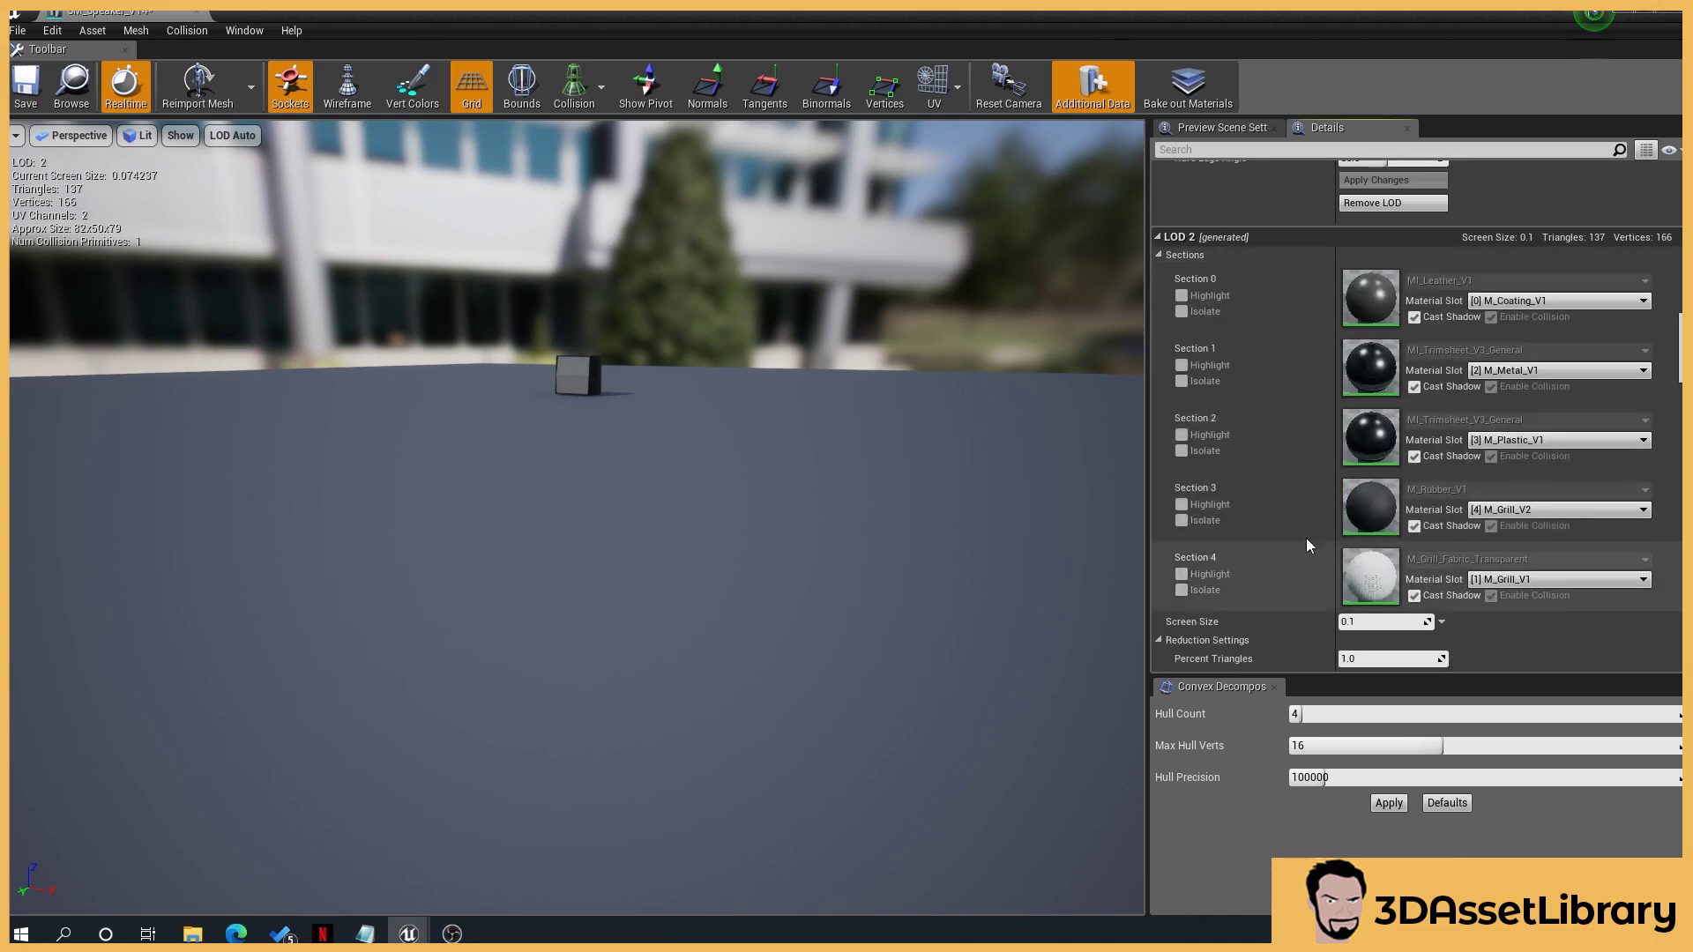
pyautogui.click(1414, 526)
pyautogui.click(1414, 457)
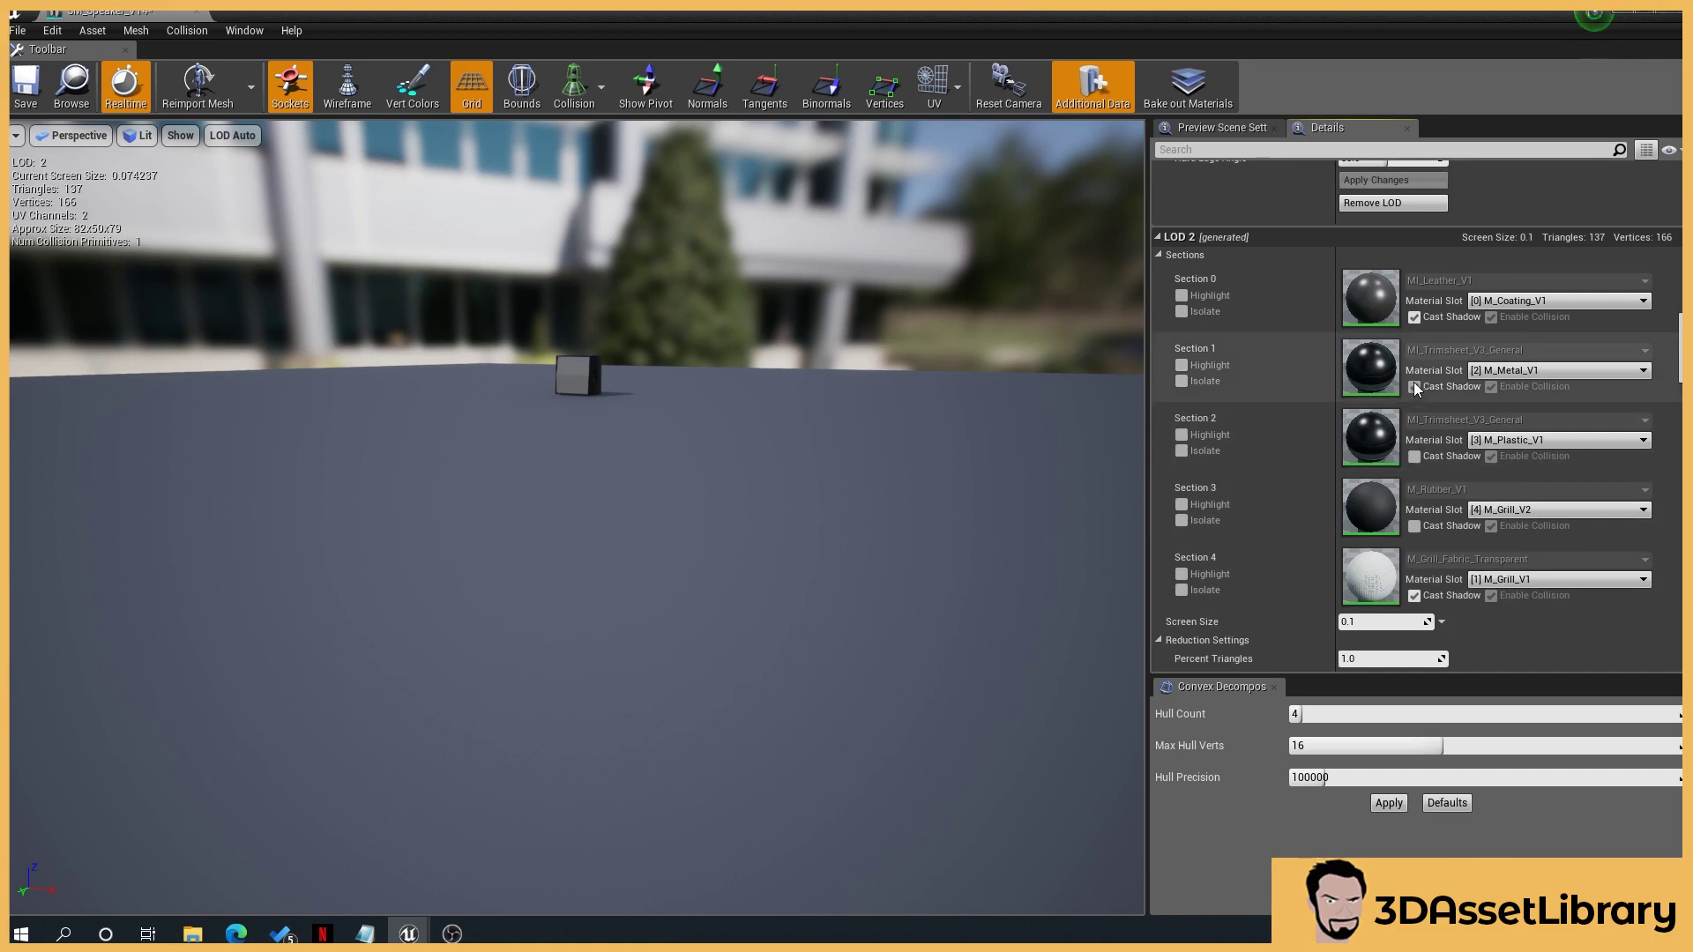
pyautogui.click(1414, 387)
pyautogui.click(1414, 317)
pyautogui.click(1414, 596)
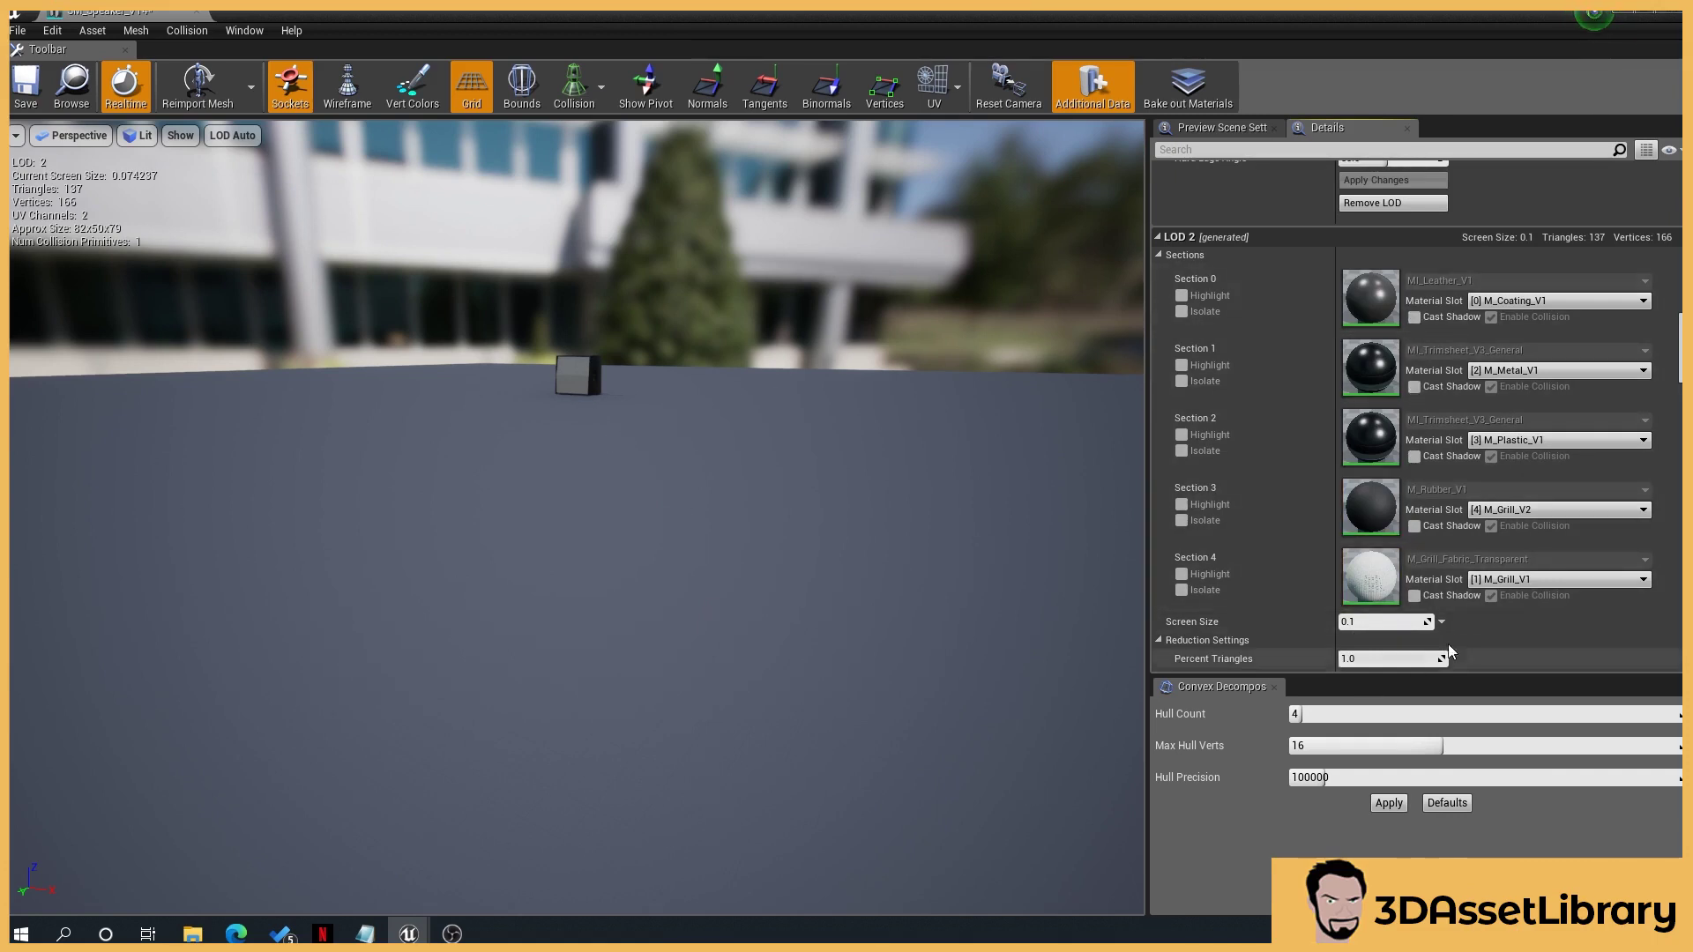
# Step: Examine the speaker's shadow from a distance around the transition between LOD 1 and LOD 2
pyautogui.moveTo(698, 606); pyautogui.dragTo(718, 427)
pyautogui.moveTo(699, 609); pyautogui.dragTo(699, 608, button='right')
pyautogui.moveTo(661, 386)
pyautogui.mouseDown(button='right')
pyautogui.moveTo(685, 361)
pyautogui.moveTo(666, 386)
pyautogui.mouseUp(button='right')
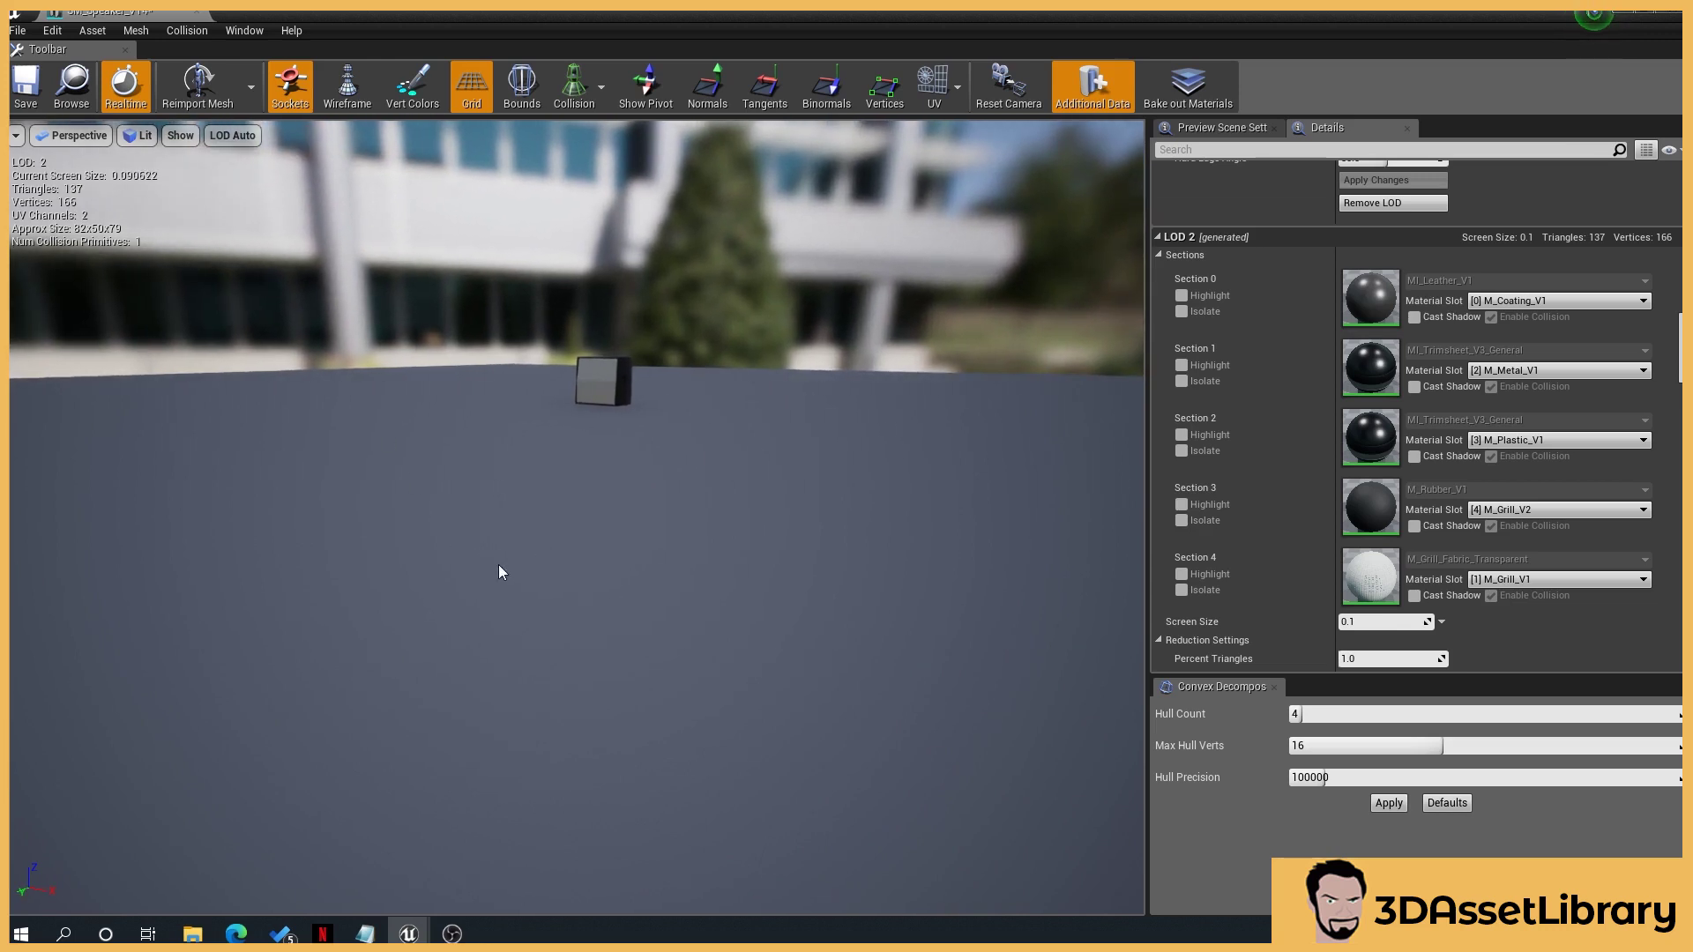
pyautogui.moveTo(624, 436); pyautogui.dragTo(625, 436, button='right')
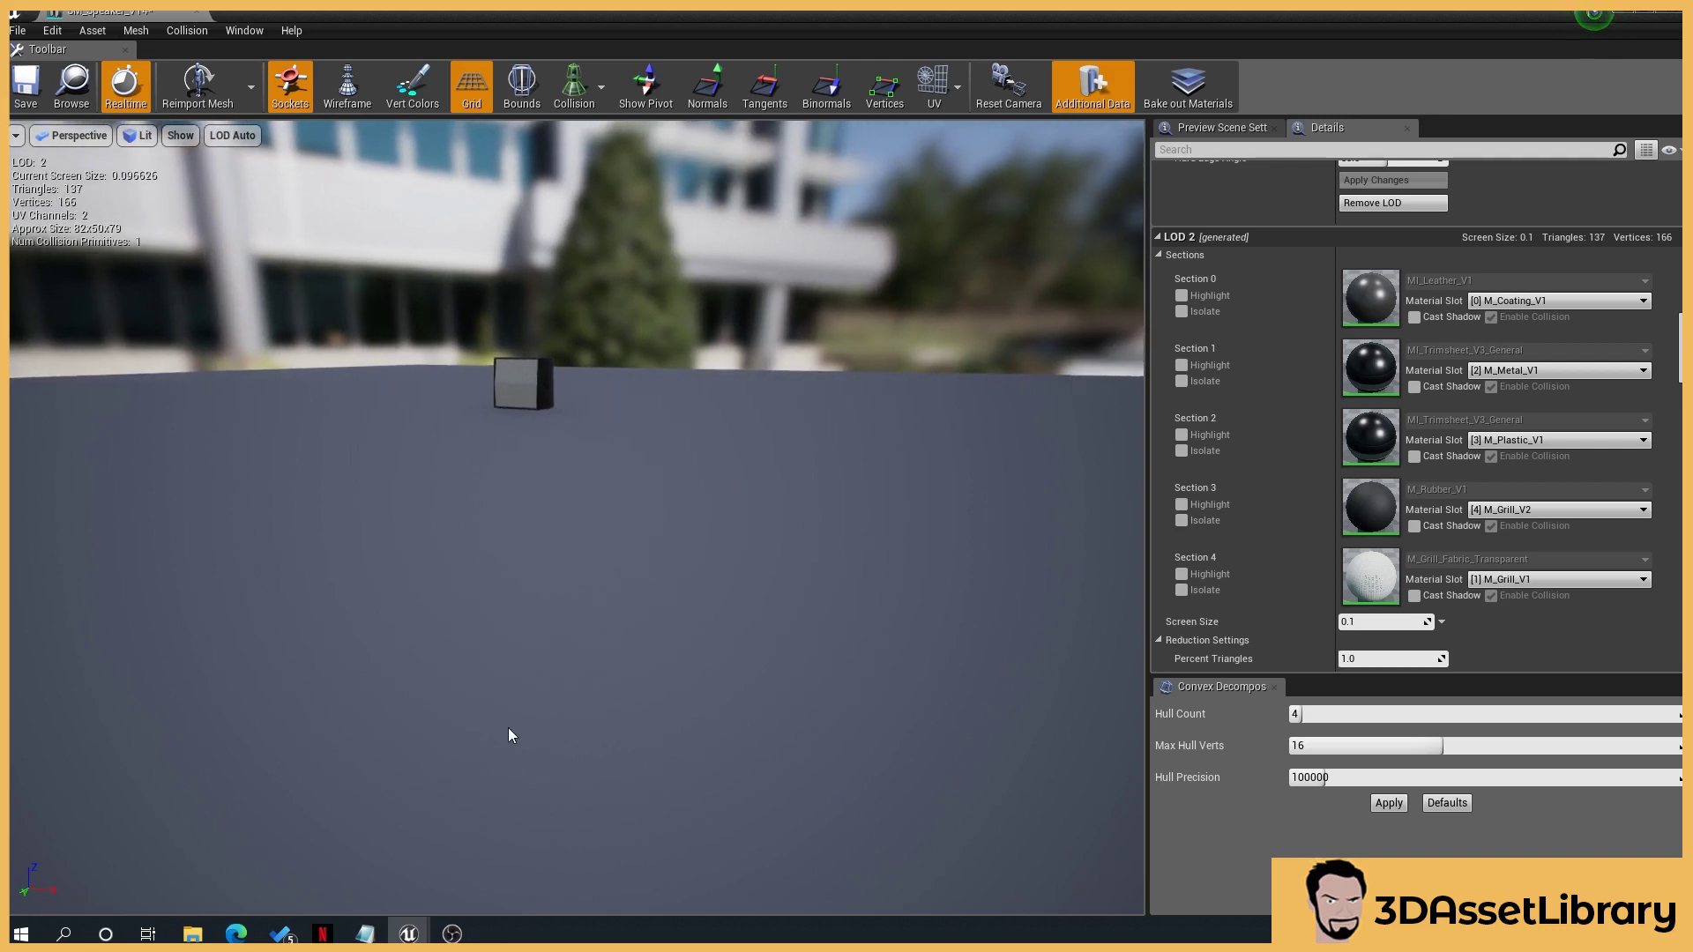
pyautogui.moveTo(840, 685); pyautogui.dragTo(804, 670)
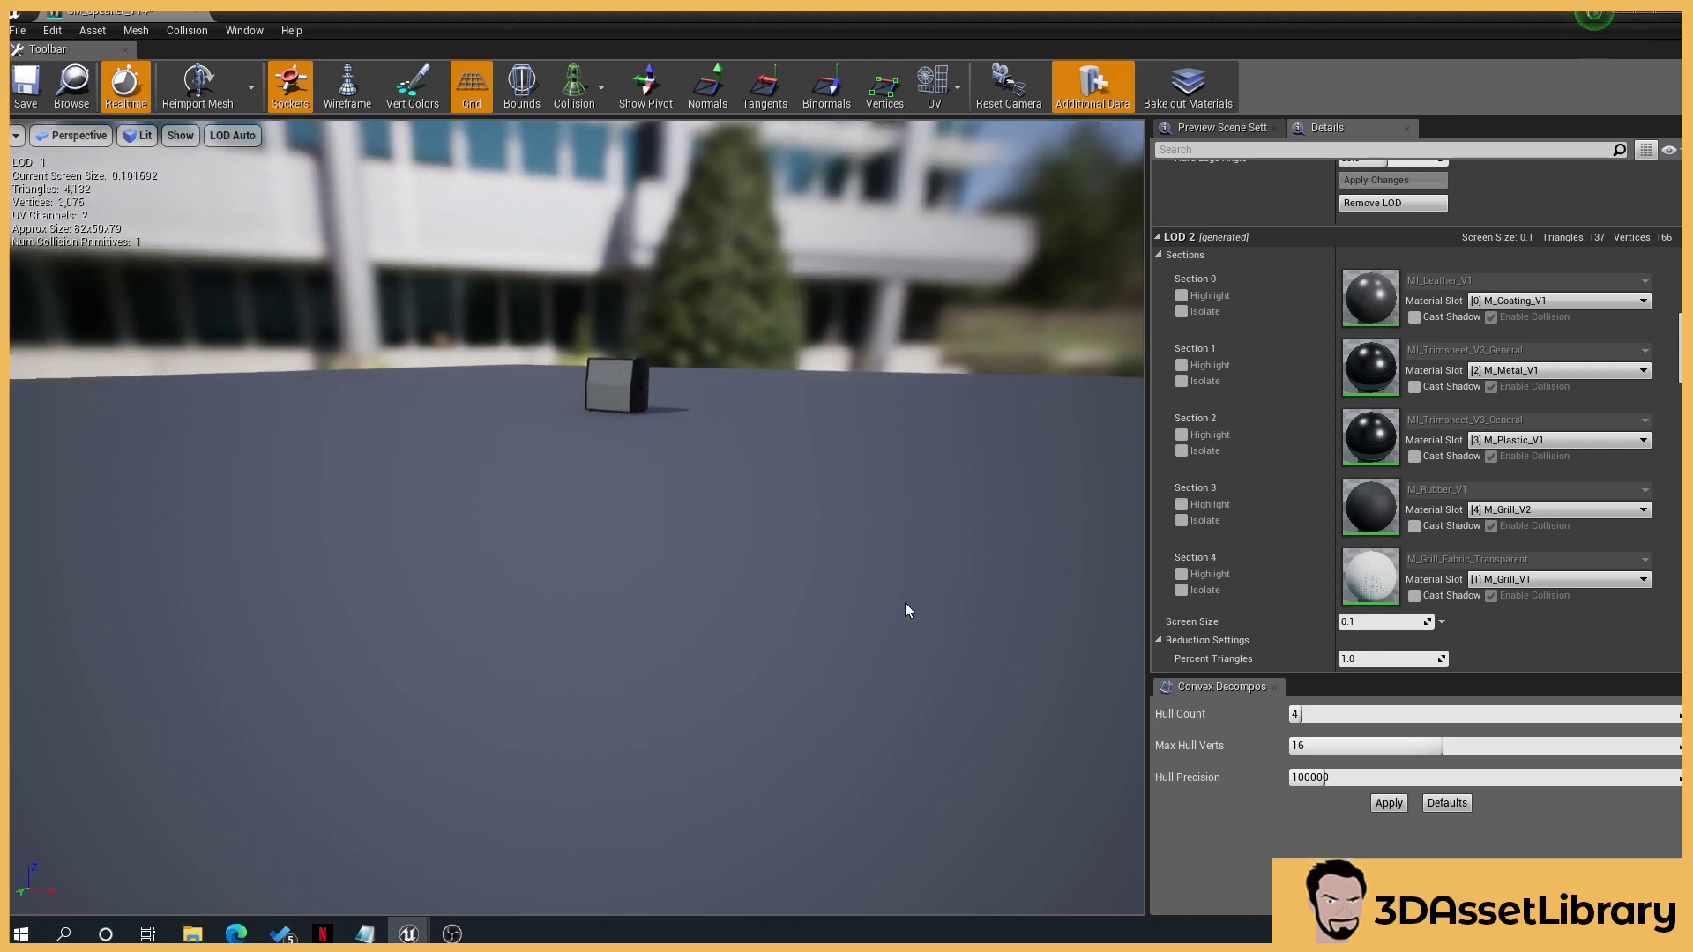